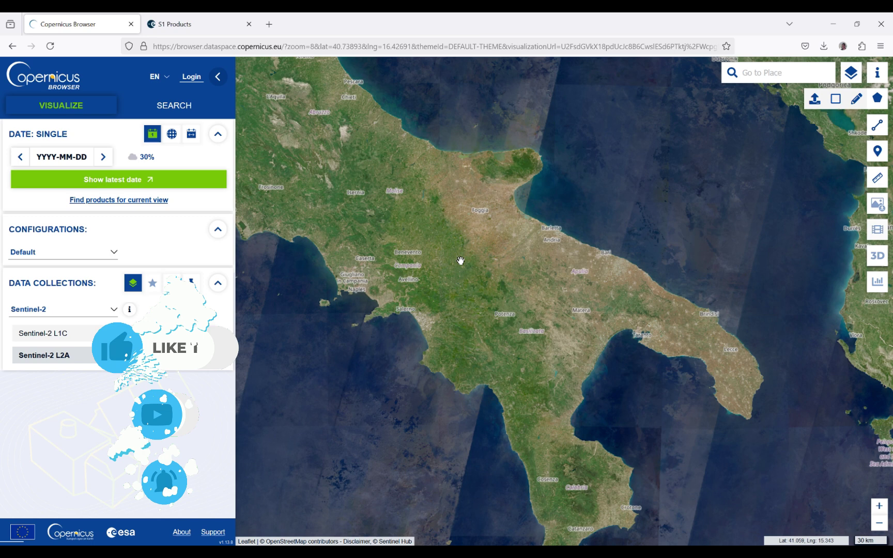
# Step: Go to the account sign-in page and open the new-account registration form
pyautogui.click(384, 46)
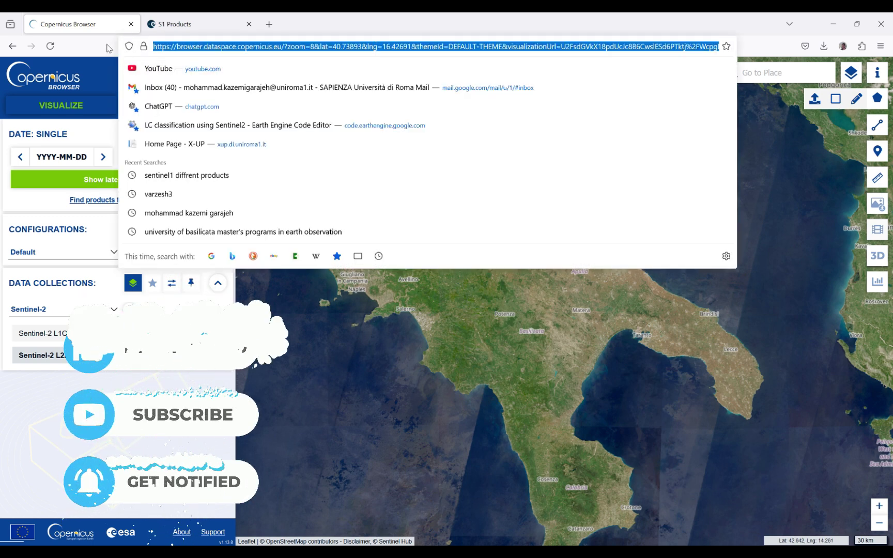
pyautogui.press('Escape')
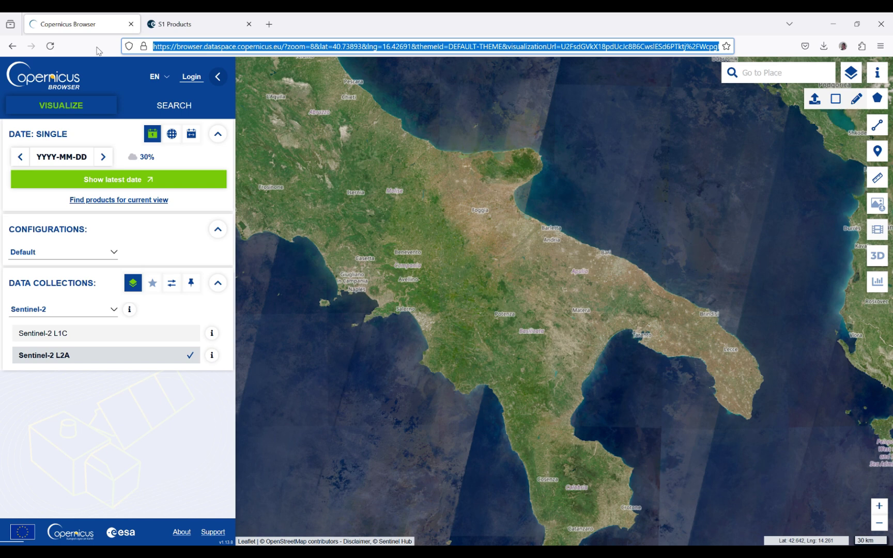
pyautogui.click(201, 80)
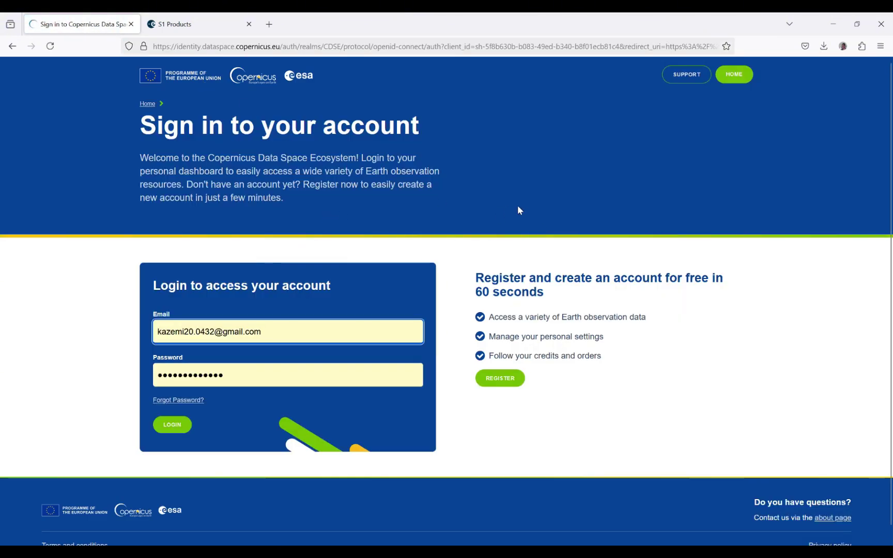
pyautogui.click(508, 383)
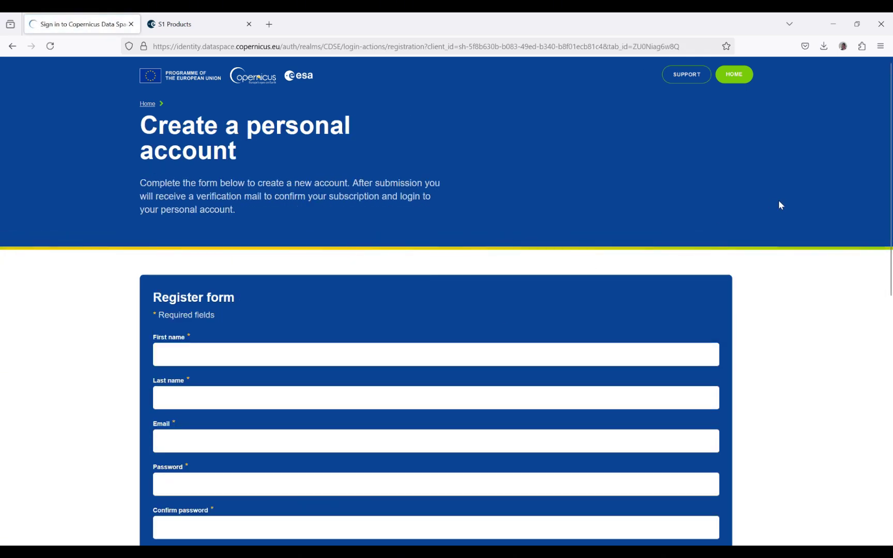
pyautogui.moveTo(889, 143); pyautogui.dragTo(889, 243)
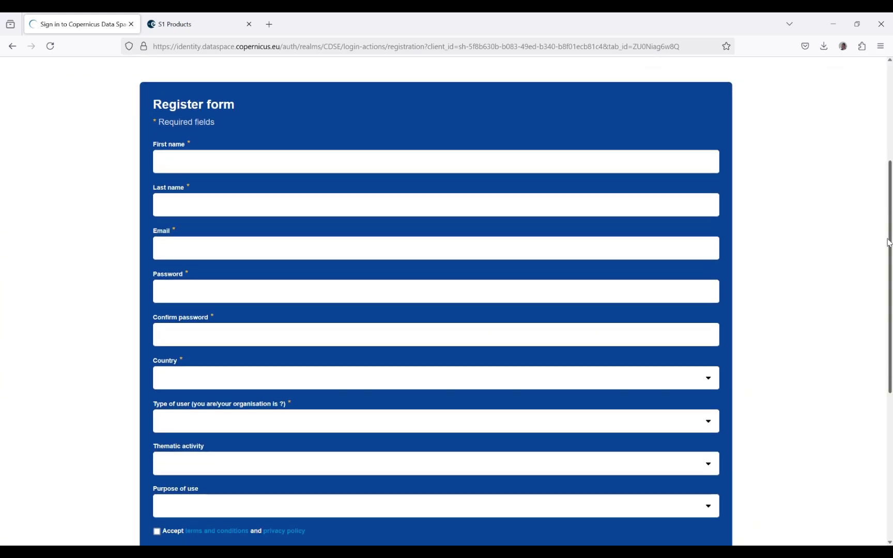
pyautogui.moveTo(889, 243); pyautogui.dragTo(888, 241)
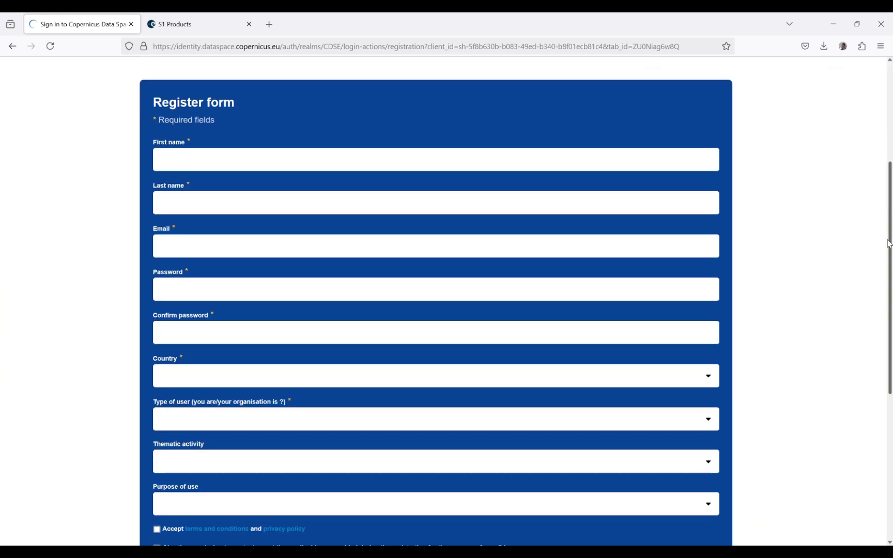
# Step: Fill in first name, last name, e-mail, password and password confirmation using saved autofill entries
pyautogui.click(198, 165)
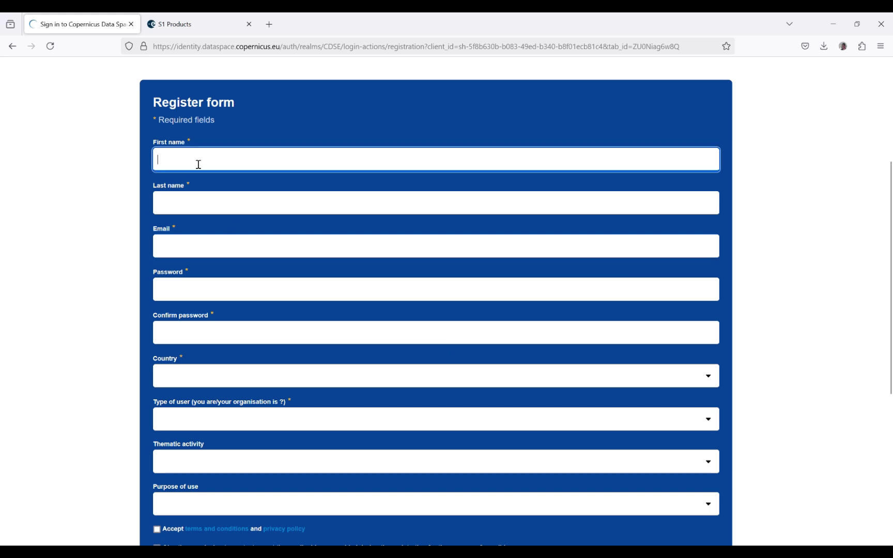
pyautogui.write('M')
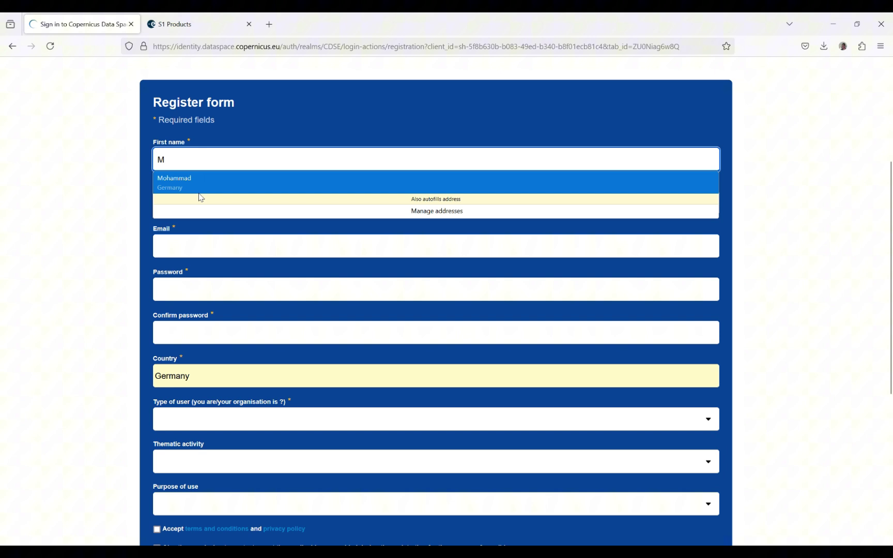
pyautogui.click(205, 188)
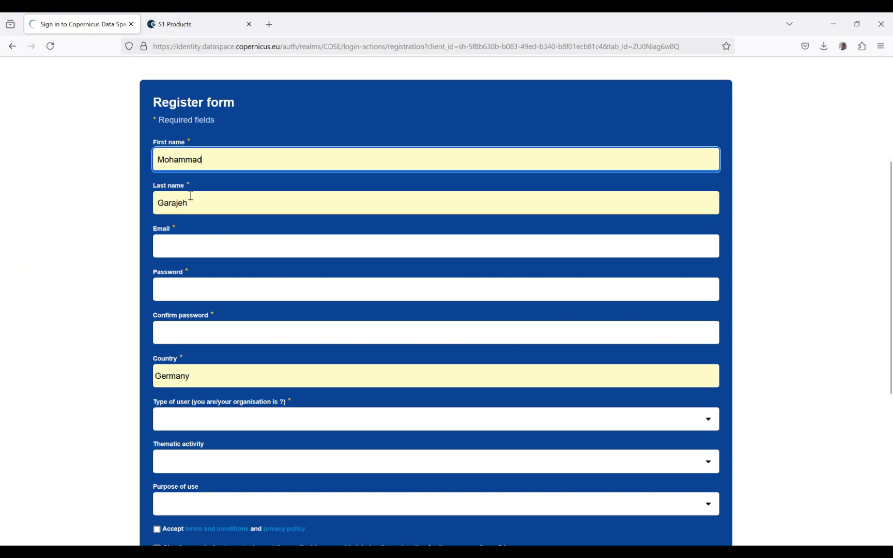
pyautogui.moveTo(190, 202); pyautogui.dragTo(140, 198)
pyautogui.write('Kazemi')
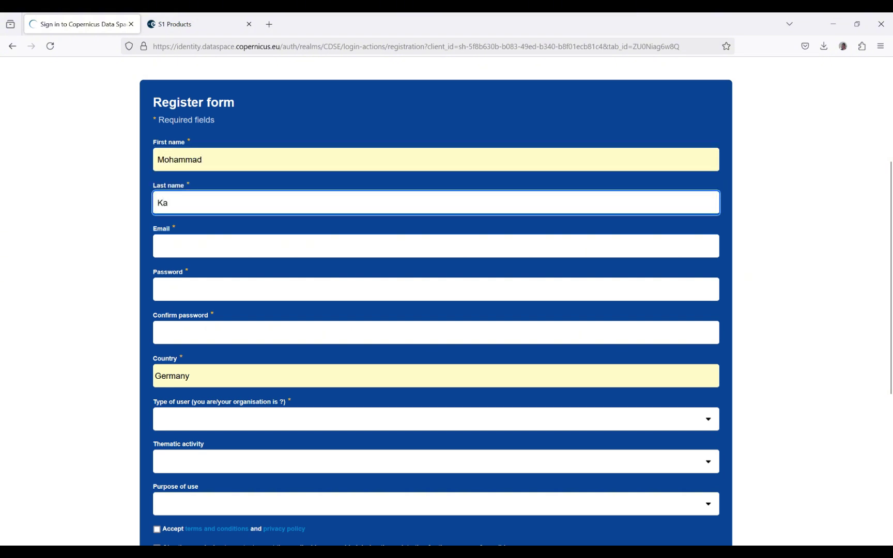
pyautogui.click(187, 247)
pyautogui.click(196, 266)
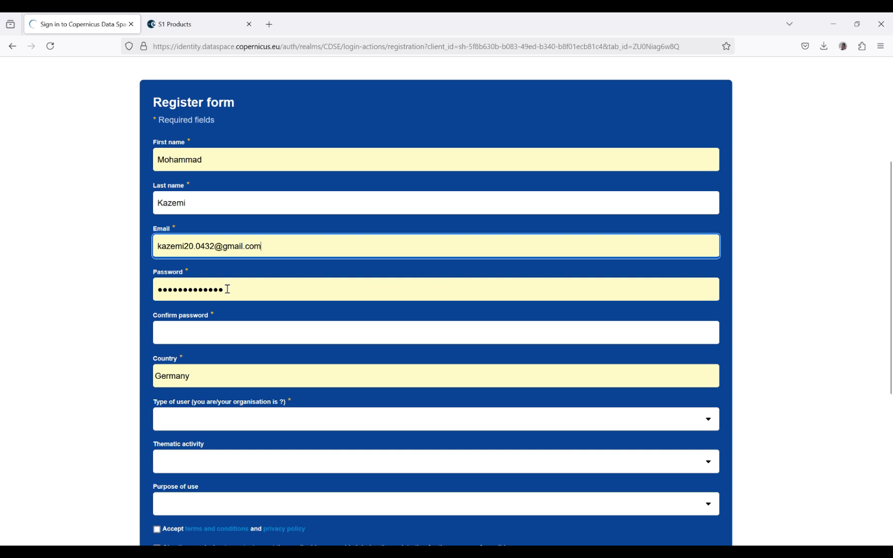
pyautogui.click(207, 339)
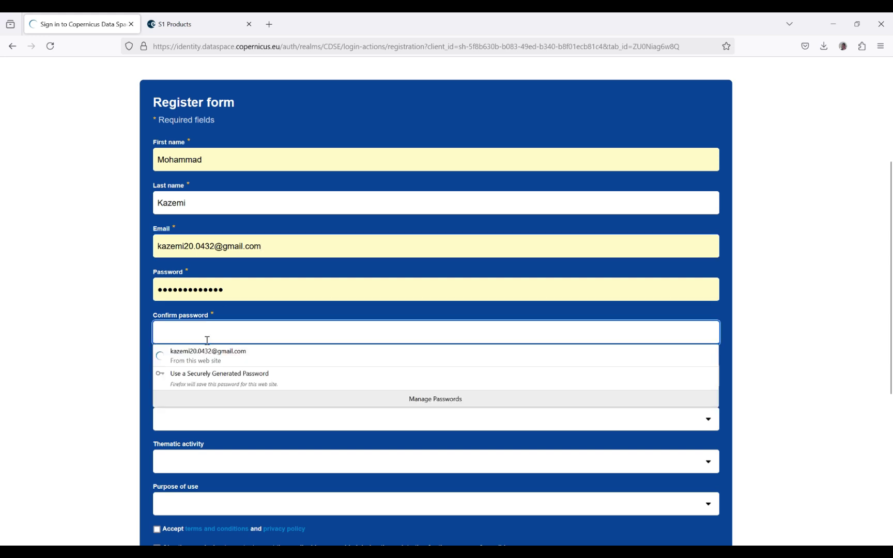
pyautogui.write('***')
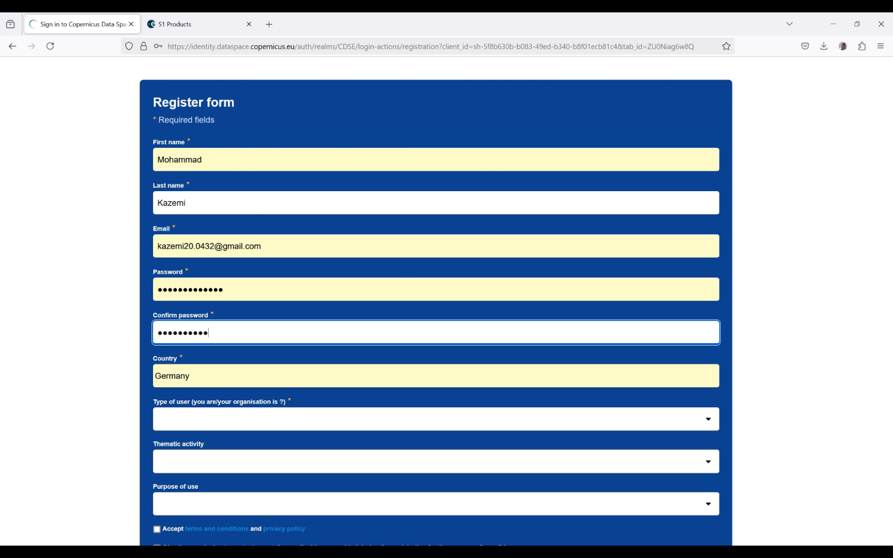
# Step: Set the registration country to Italy
pyautogui.click(126, 320)
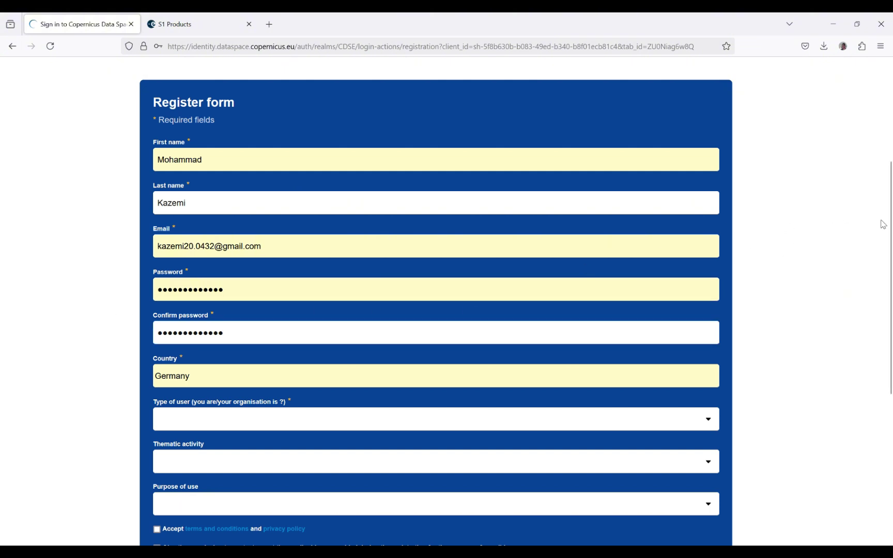
pyautogui.click(530, 375)
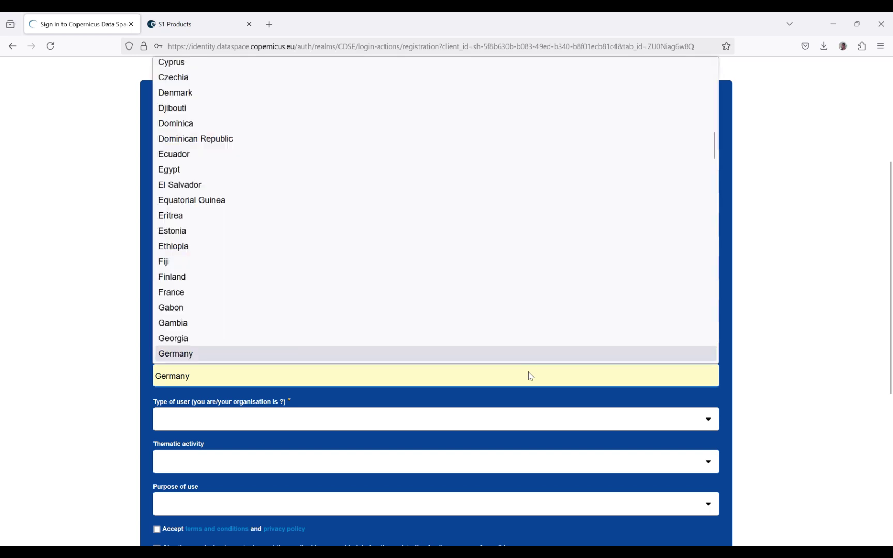
pyautogui.write('it')
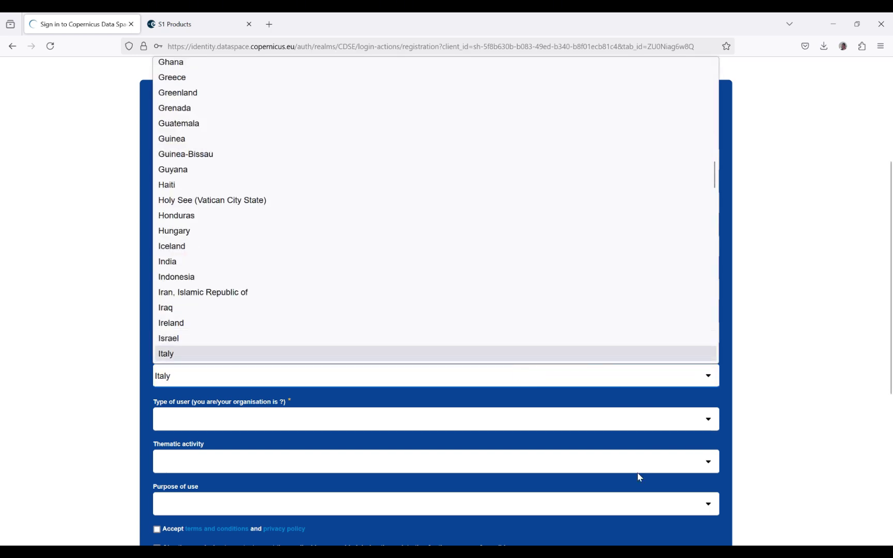
pyautogui.click(429, 354)
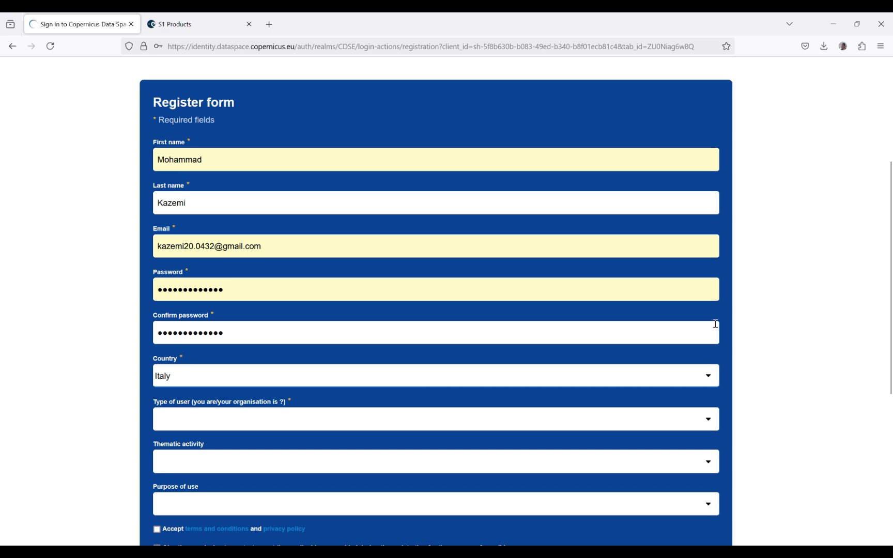
# Step: Choose Research & education organisation as user type and accept the terms and CCM licence
pyautogui.moveTo(890, 221); pyautogui.dragTo(888, 279)
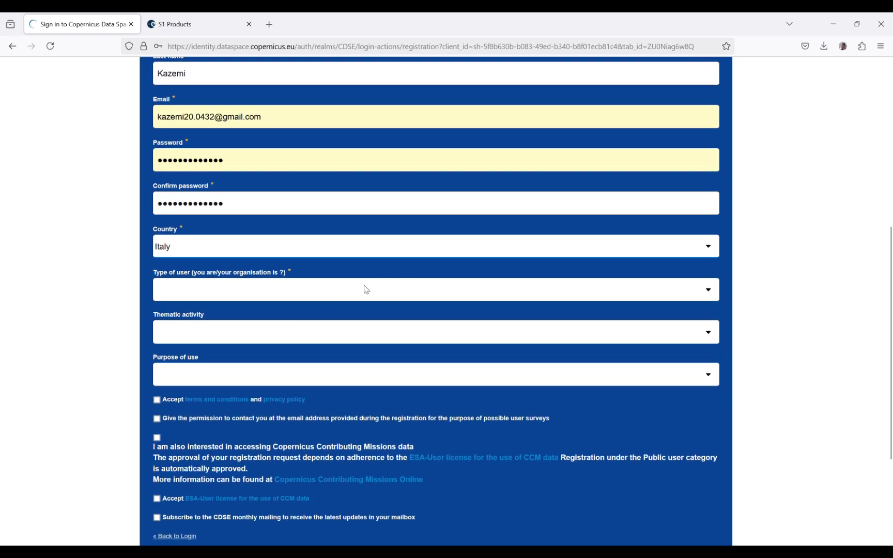
pyautogui.click(365, 290)
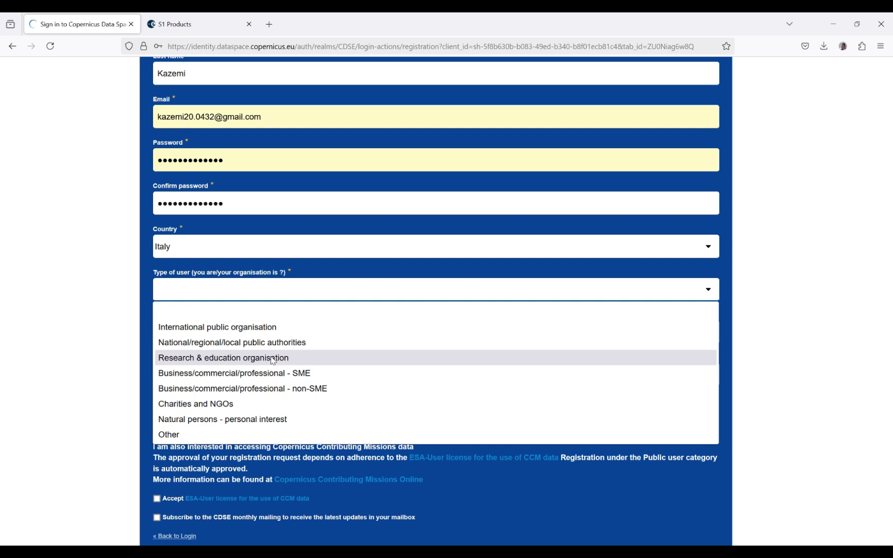
pyautogui.click(273, 359)
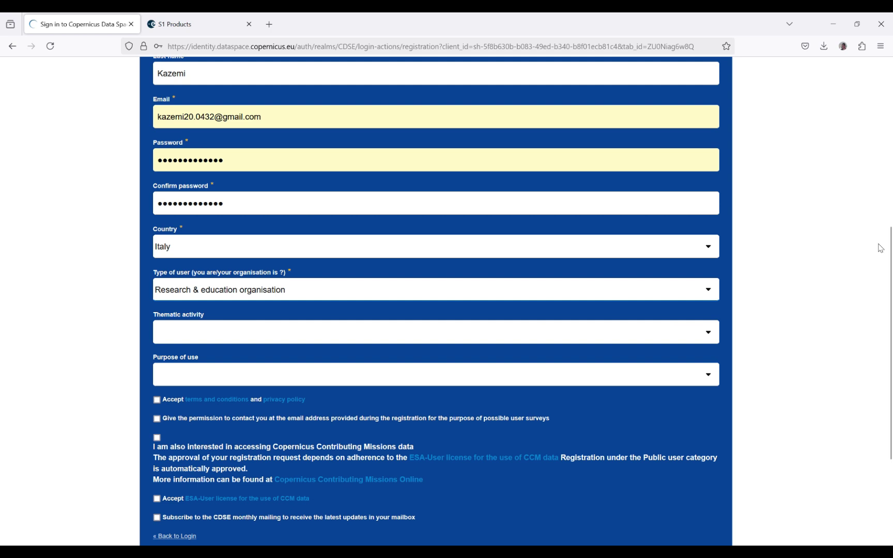
pyautogui.moveTo(891, 253); pyautogui.dragTo(871, 337)
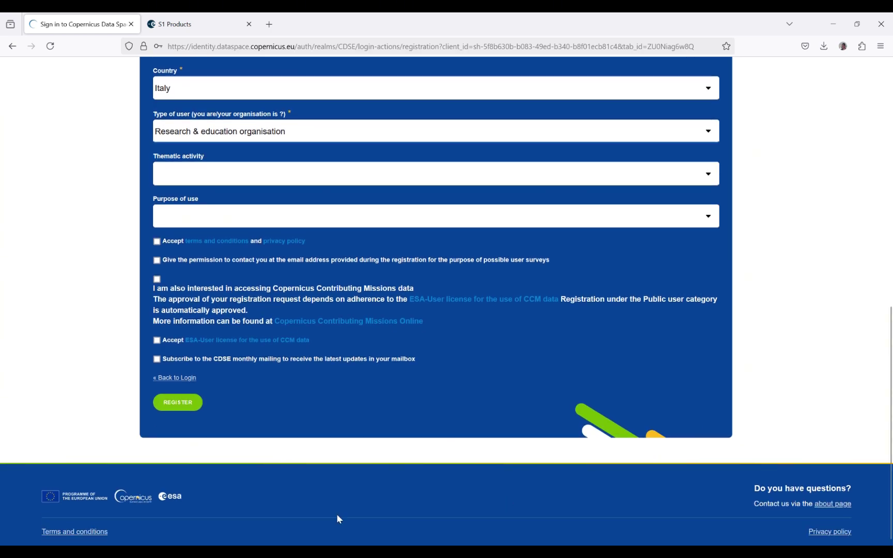
pyautogui.click(157, 241)
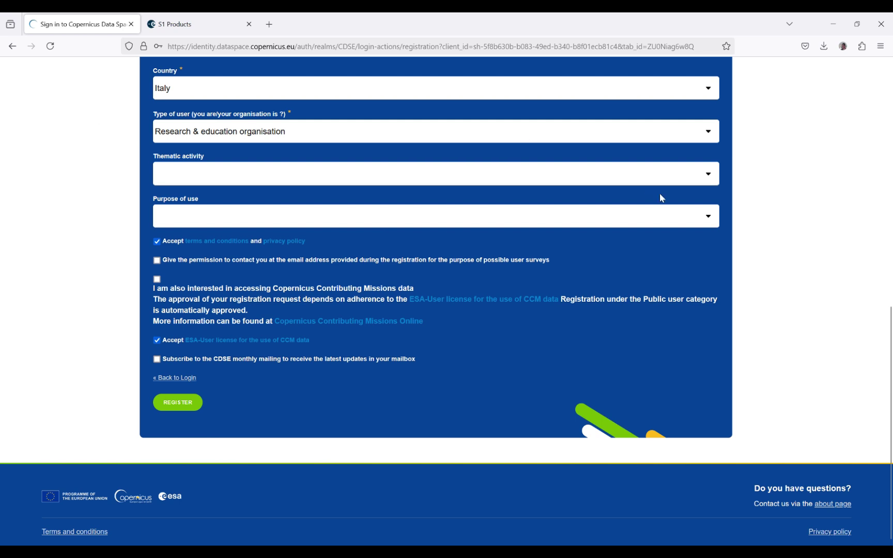
pyautogui.scroll(5, 418, 331)
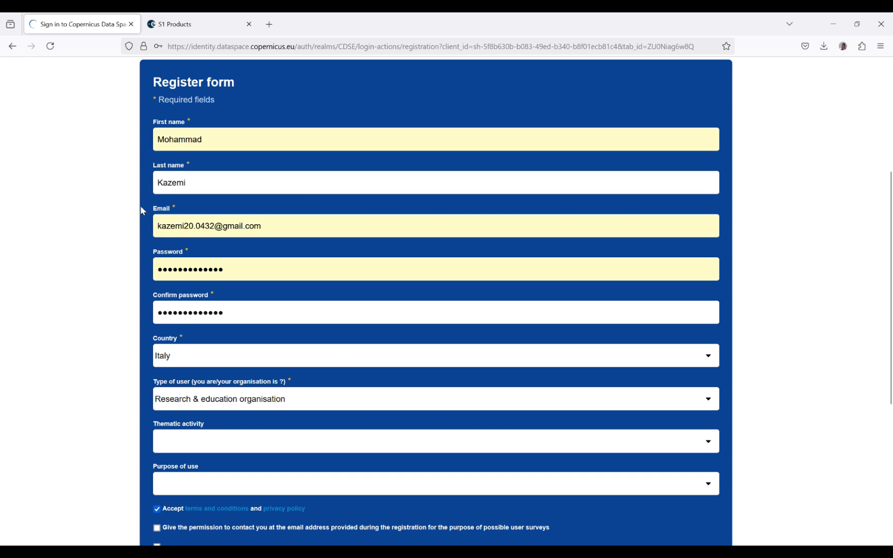
# Step: Log in with the saved e-mail and password so Copernicus Browser loads over southern Italy
pyautogui.click(13, 46)
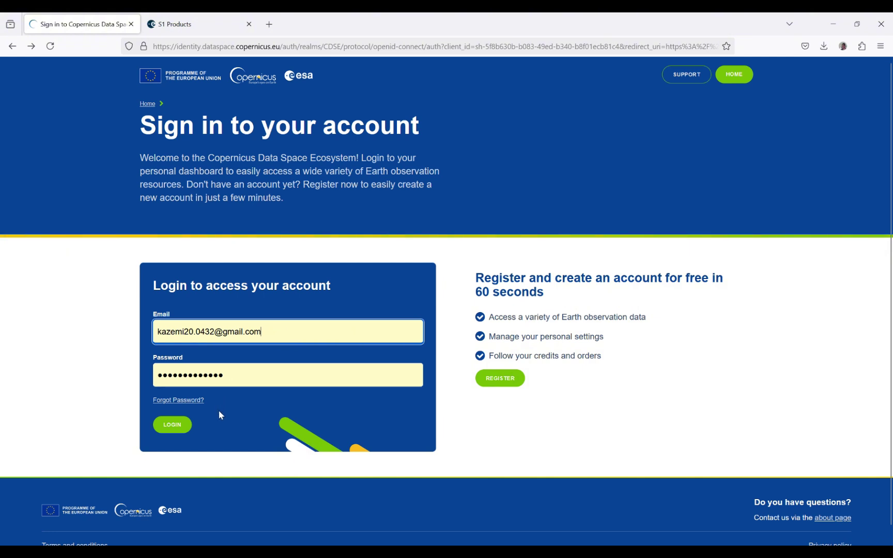
pyautogui.click(171, 425)
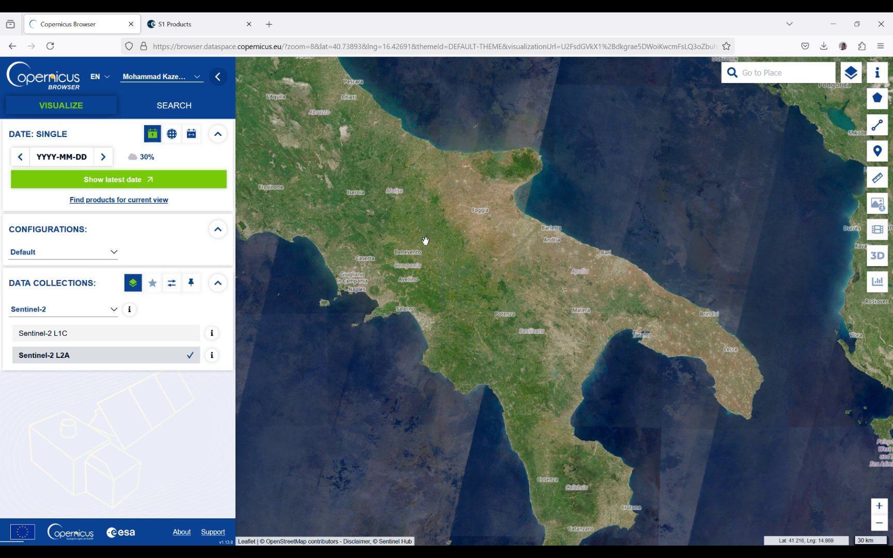
# Step: Switch to the SentiWiki S1 Products tab showing the Sentinel-1 SAR Products Overview
pyautogui.click(210, 21)
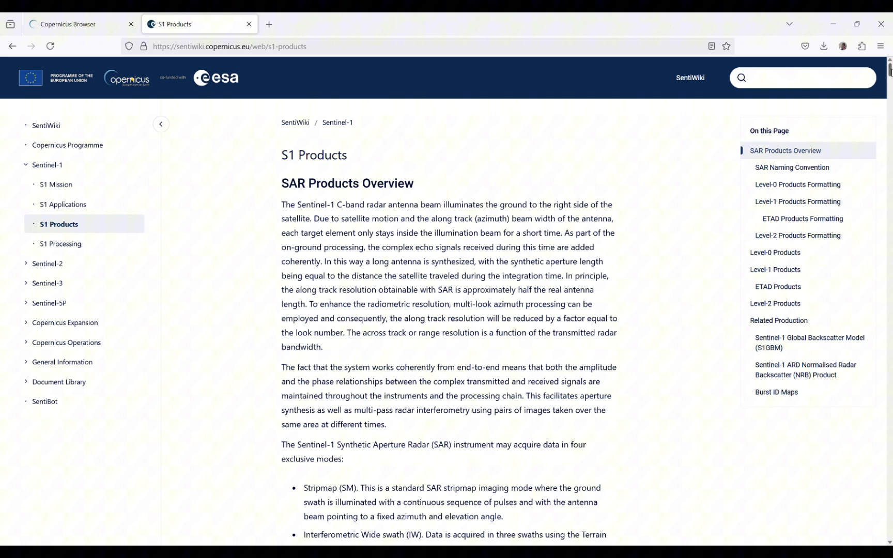
pyautogui.moveTo(890, 70)
pyautogui.mouseDown()
pyautogui.moveTo(889, 148)
pyautogui.moveTo(889, 70)
pyautogui.mouseUp()
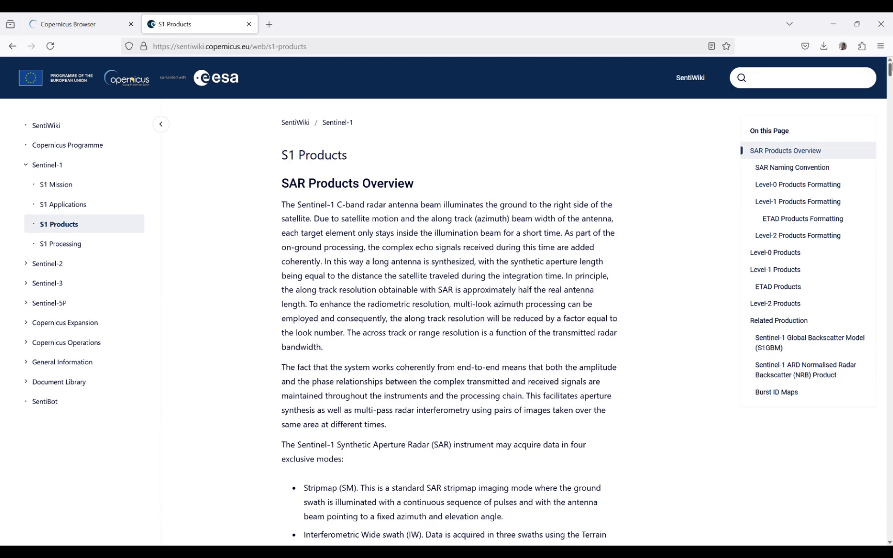
# Step: Draw a 3134.80 km² rectangular area over Potenza and Basilicata, redrawing once, then show search criteria
pyautogui.click(114, 16)
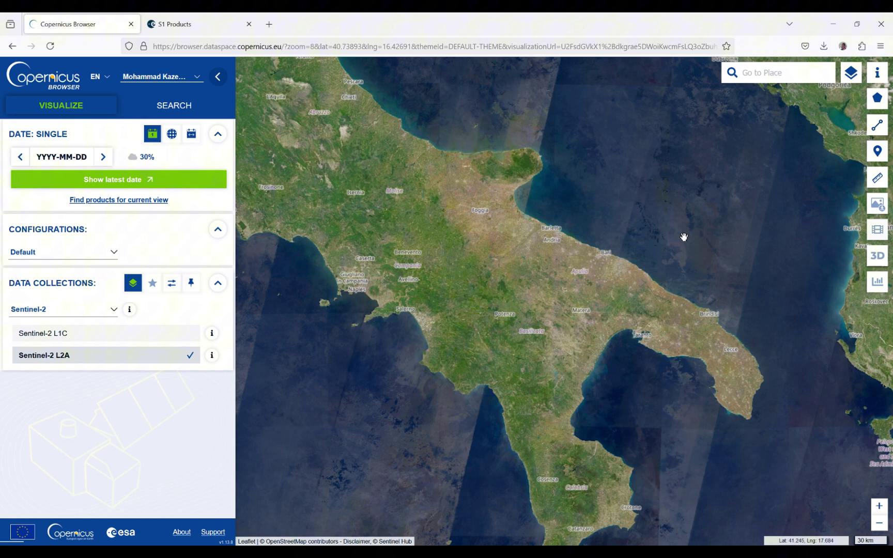
pyautogui.moveTo(878, 103)
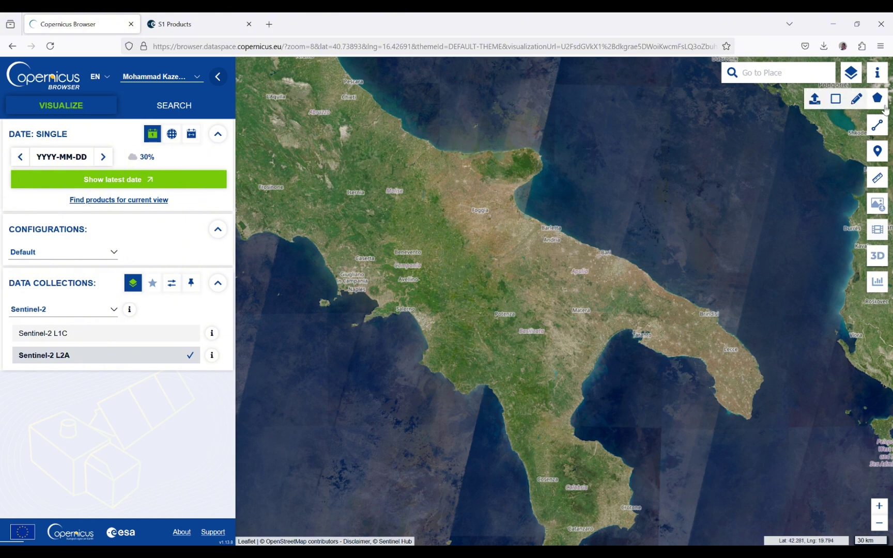
pyautogui.click(834, 100)
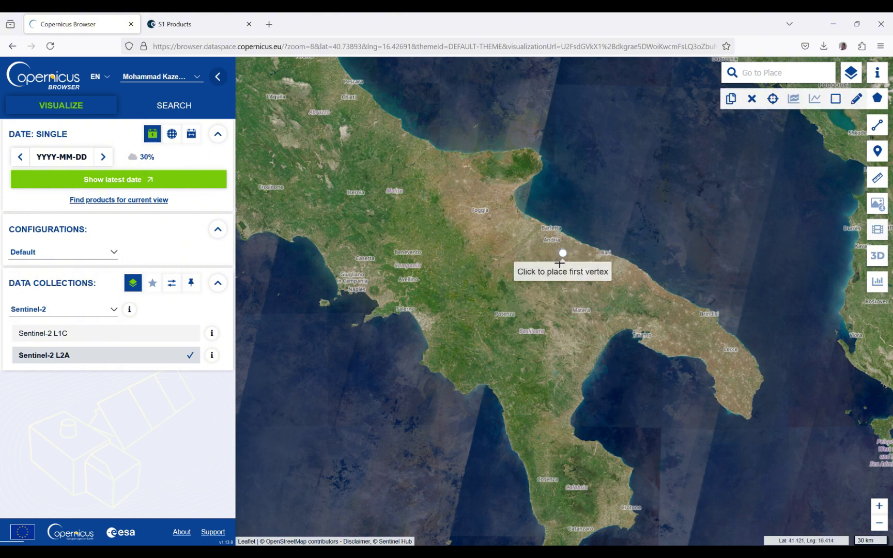
pyautogui.click(527, 304)
pyautogui.click(477, 353)
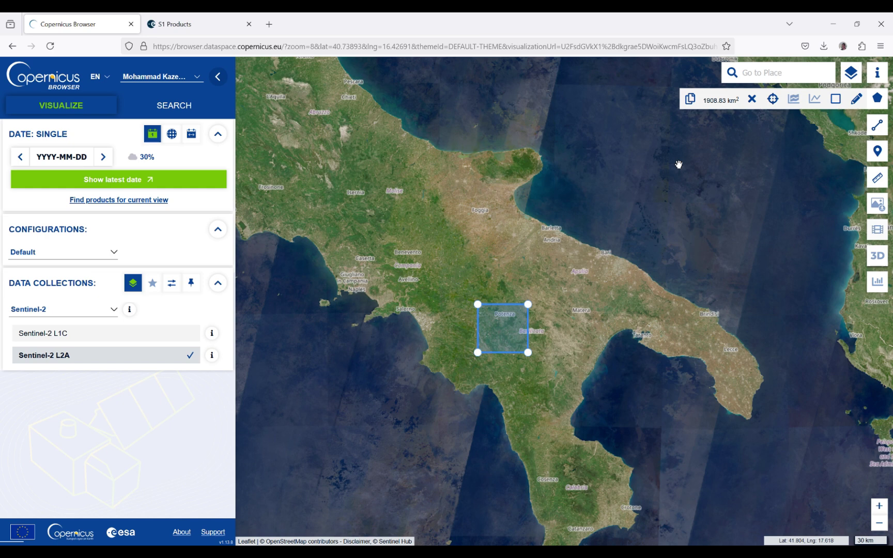
pyautogui.click(751, 99)
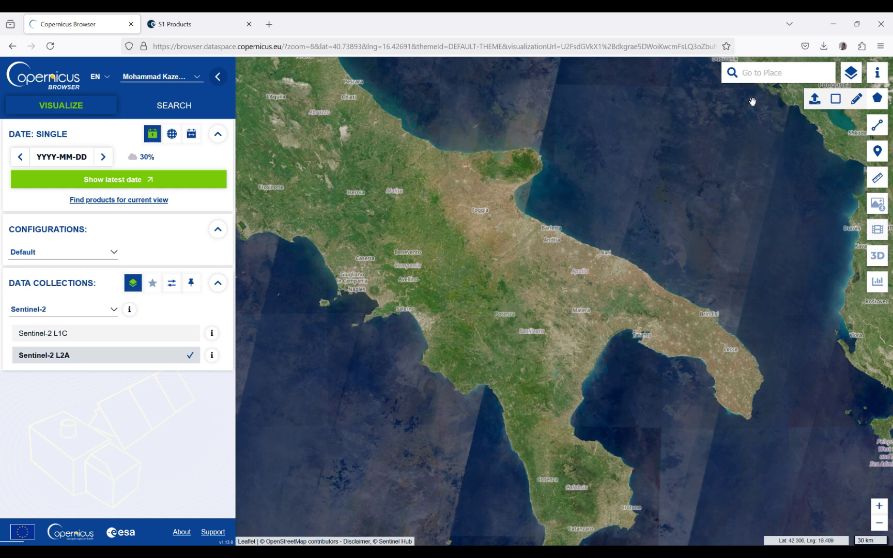
pyautogui.click(836, 101)
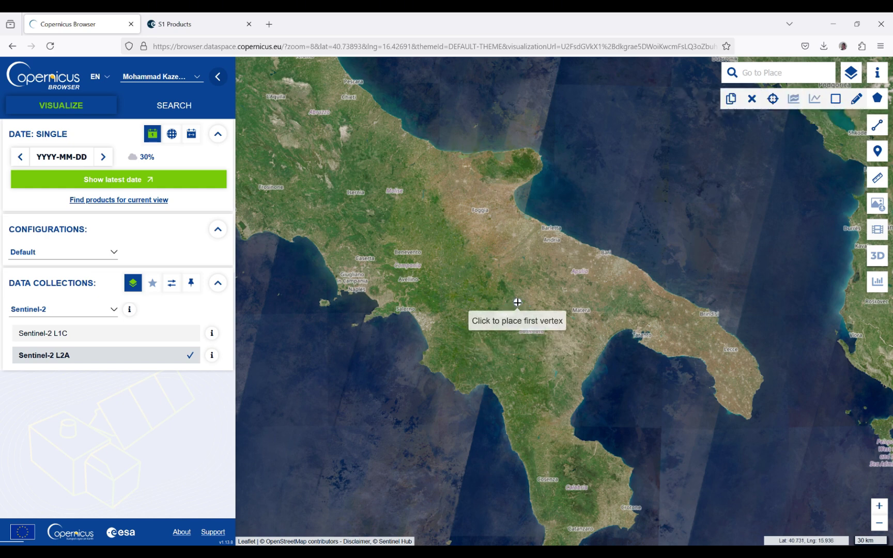
pyautogui.click(549, 293)
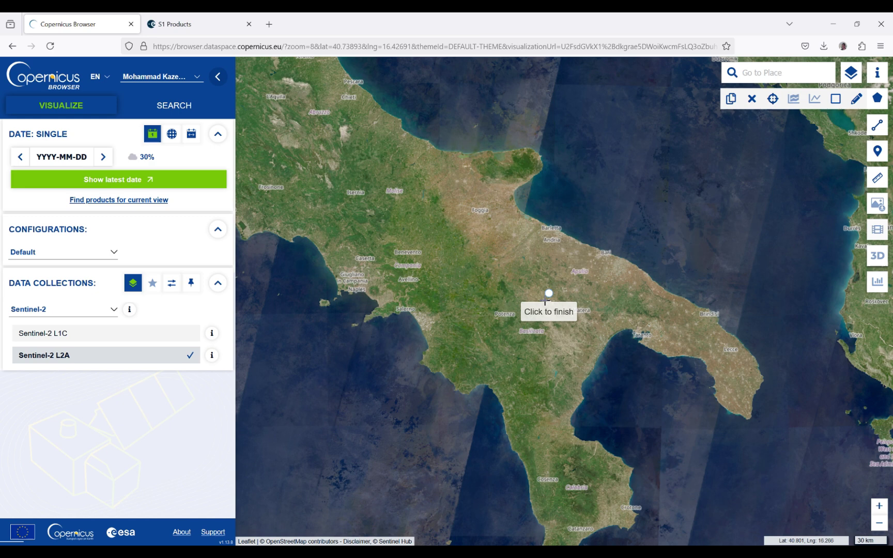
pyautogui.click(484, 356)
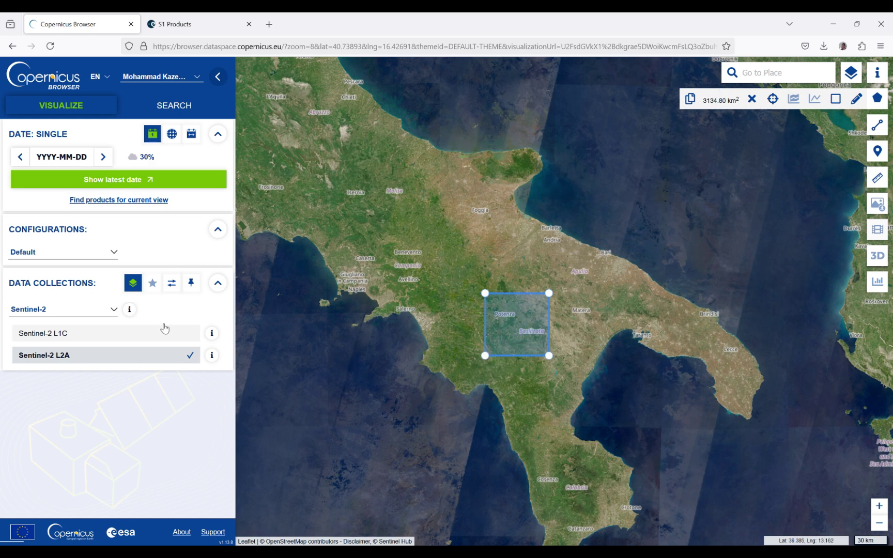
pyautogui.click(170, 110)
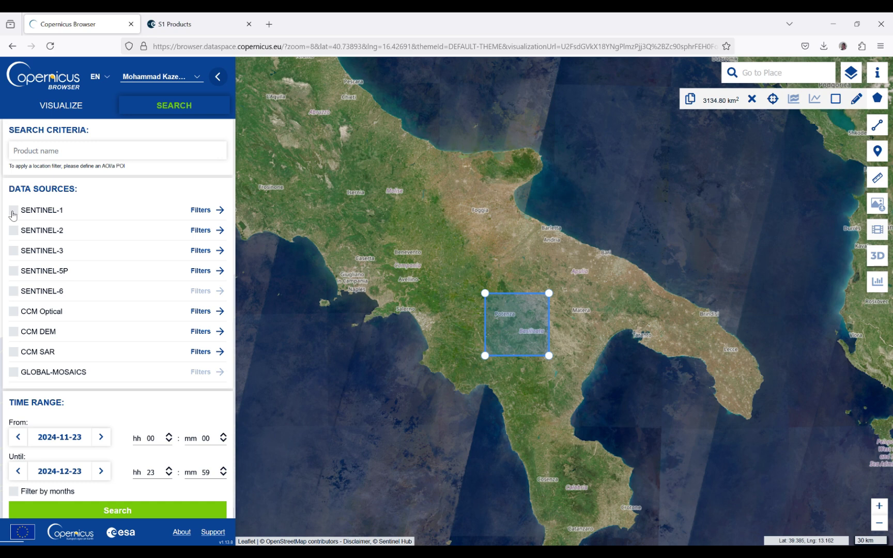
# Step: Select Sentinel-1 Level-1 SLC as data source, filtered to the S1A satellite and IW mode
pyautogui.click(14, 210)
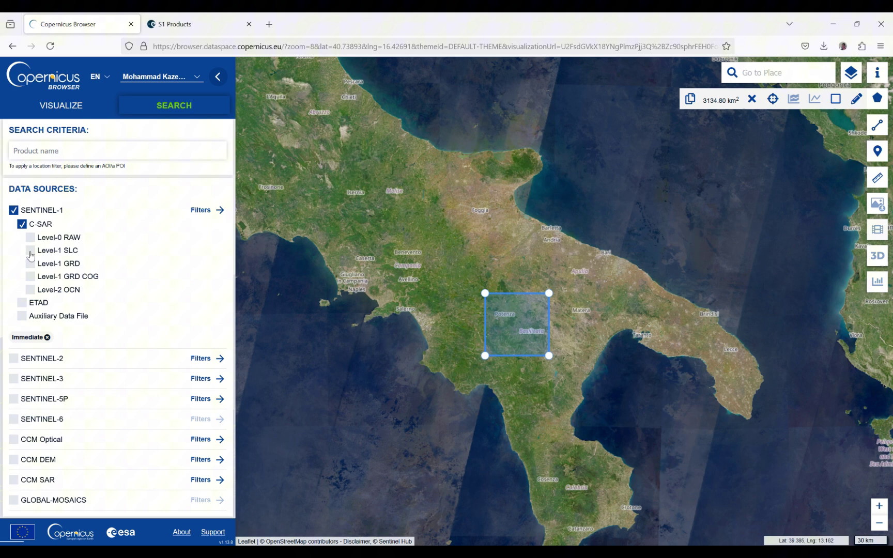
pyautogui.click(30, 252)
pyautogui.click(209, 211)
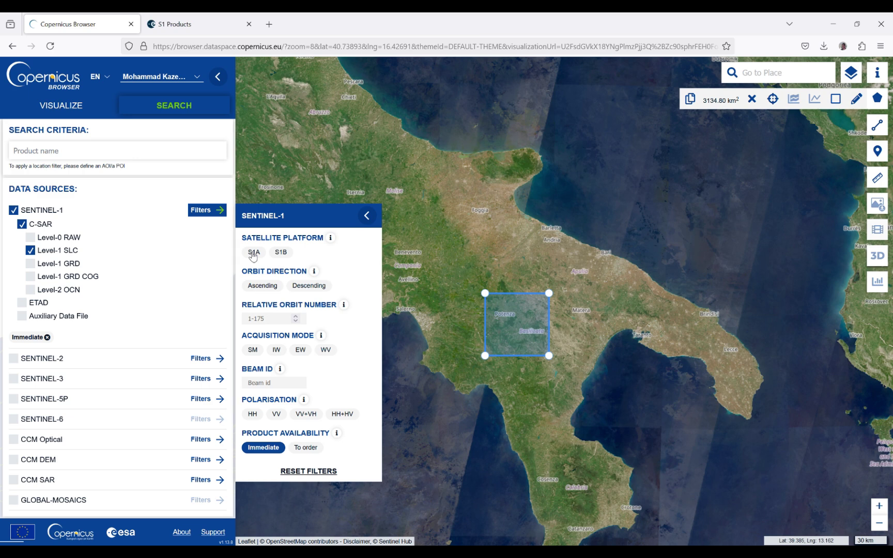
pyautogui.click(253, 254)
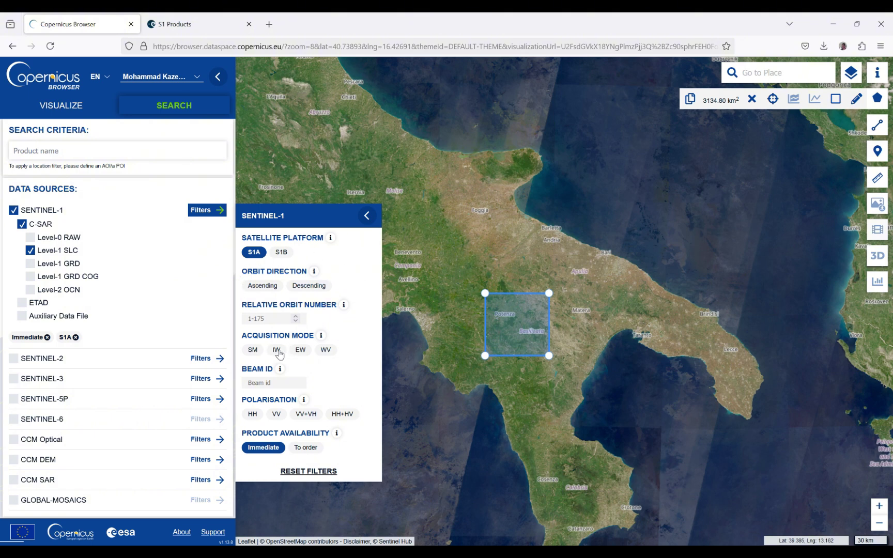
pyautogui.click(278, 352)
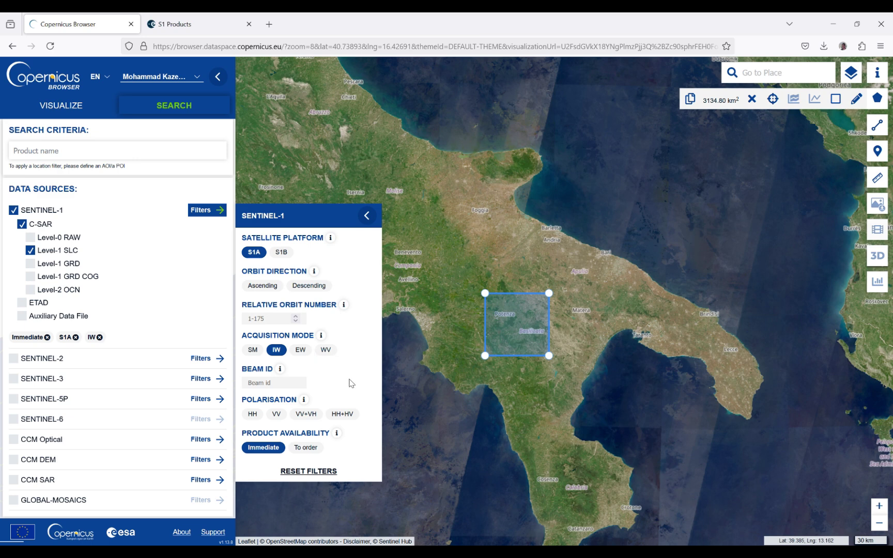
# Step: Set the search start date to 2024-06-01
pyautogui.click(368, 217)
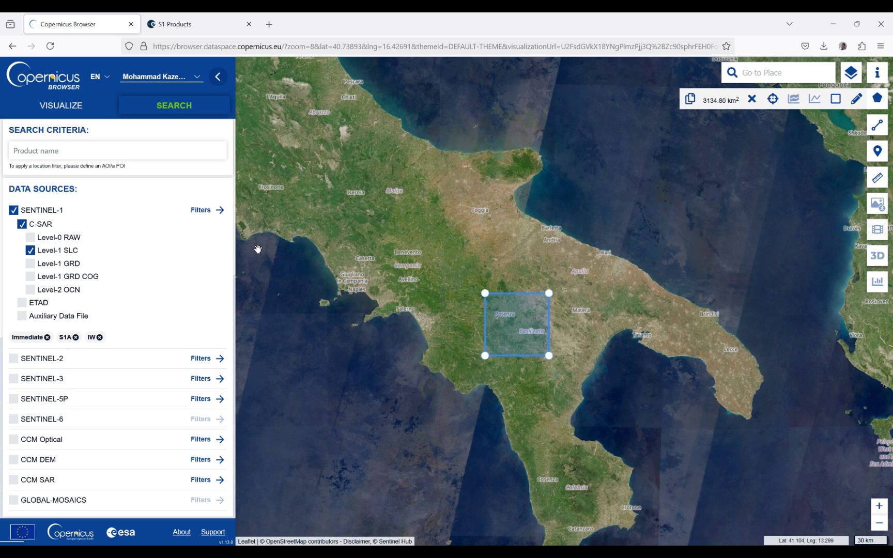
pyautogui.scroll(-3, 233, 170)
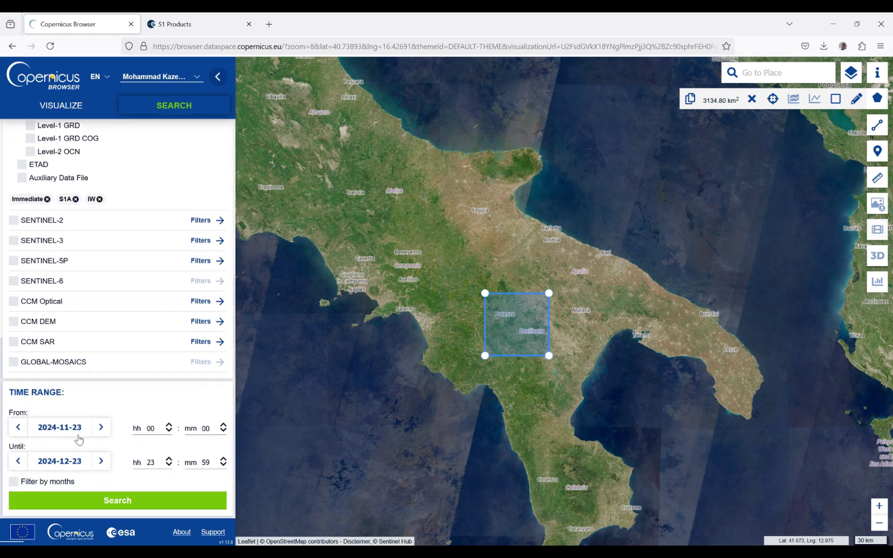
pyautogui.click(70, 433)
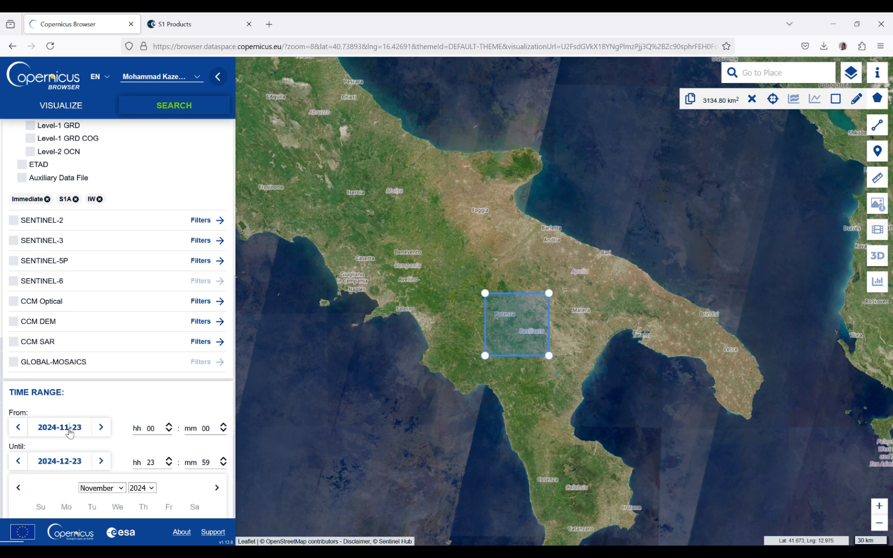
pyautogui.scroll(-3, 124, 393)
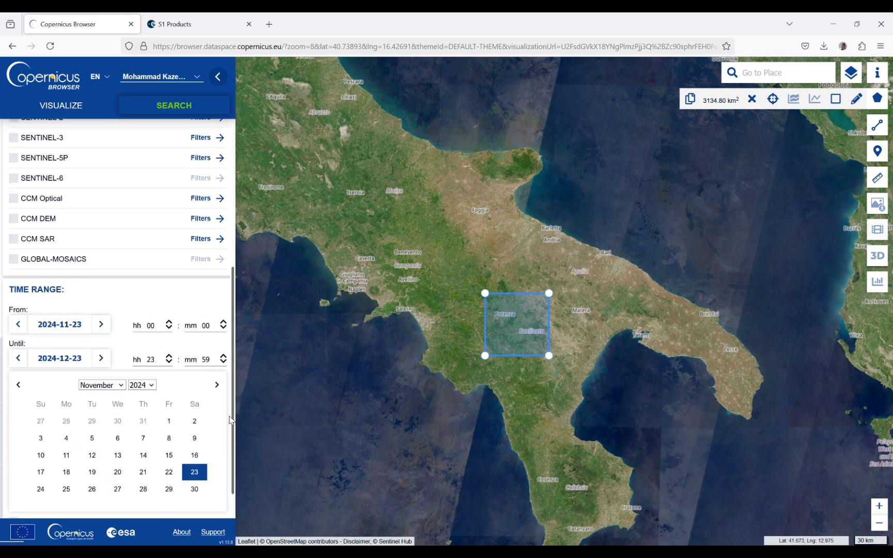
pyautogui.click(123, 345)
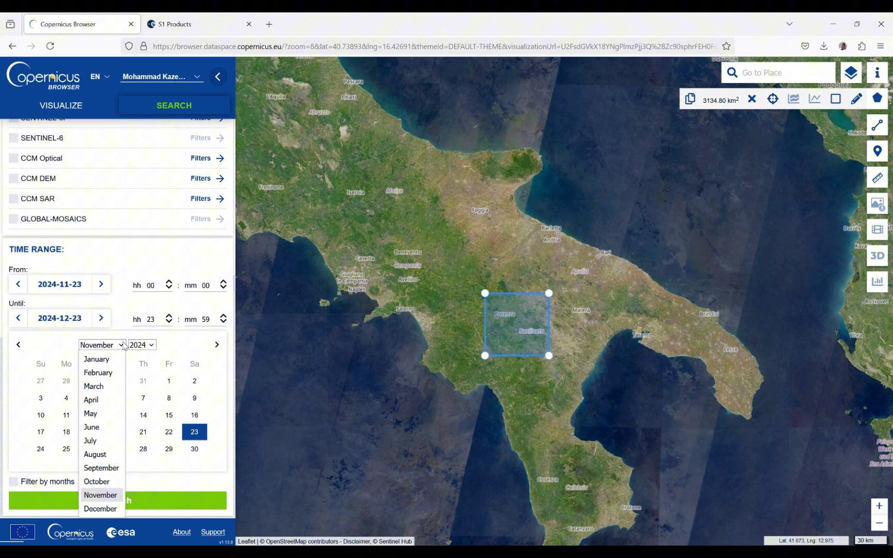
pyautogui.click(93, 427)
pyautogui.click(199, 380)
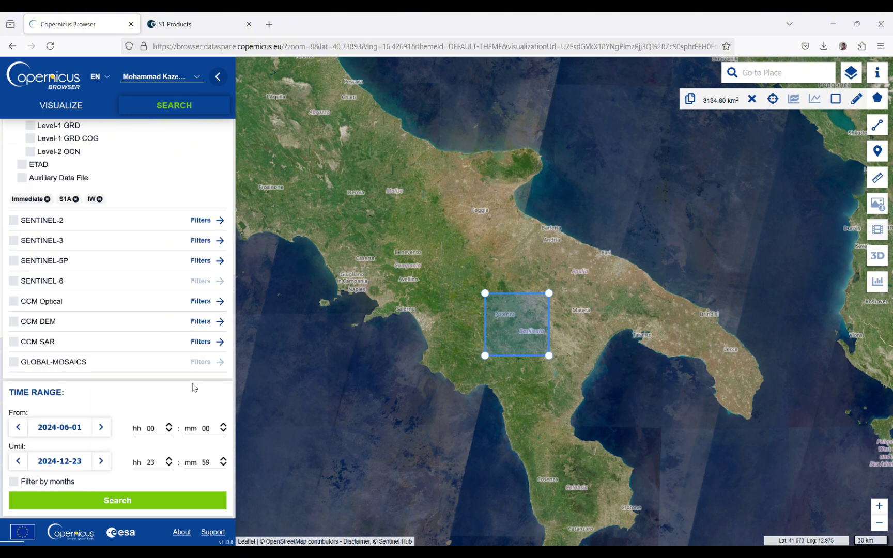
# Step: Set the end date to 2024-06-30 and run the search
pyautogui.click(68, 465)
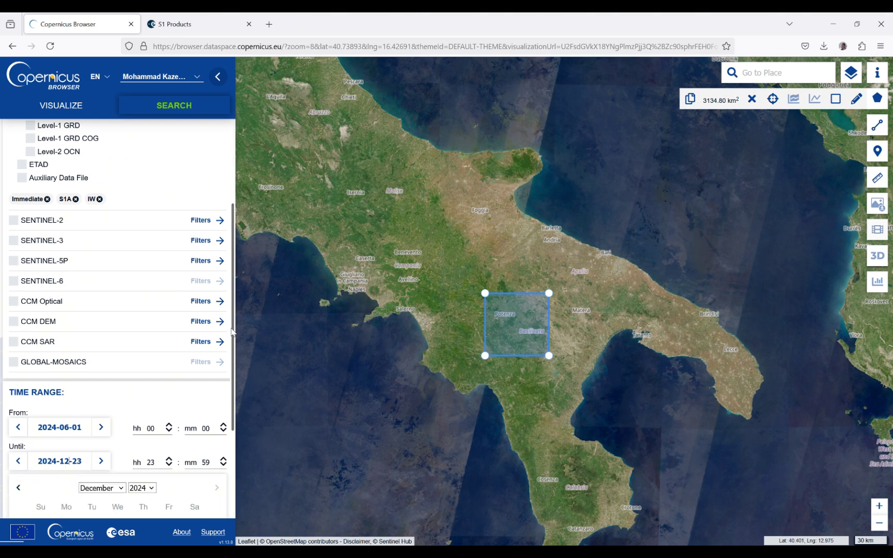
pyautogui.scroll(-3, 227, 372)
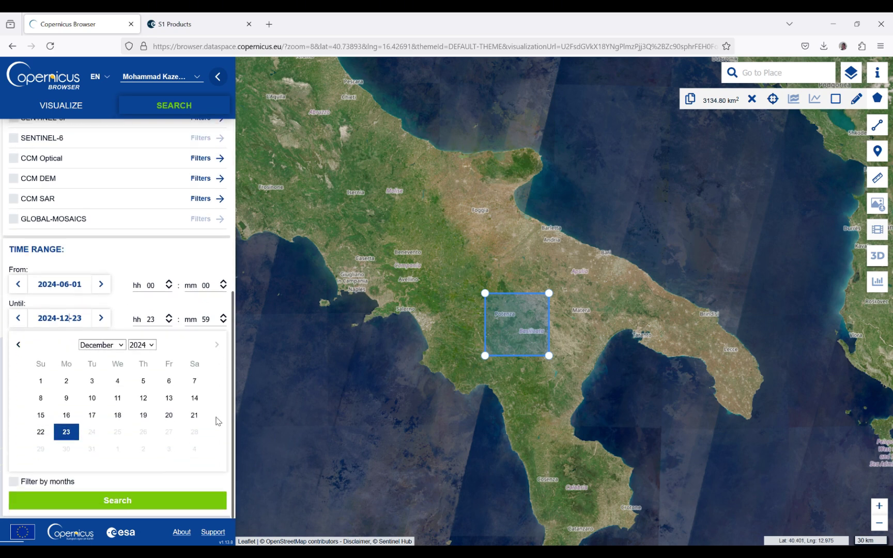
pyautogui.click(122, 347)
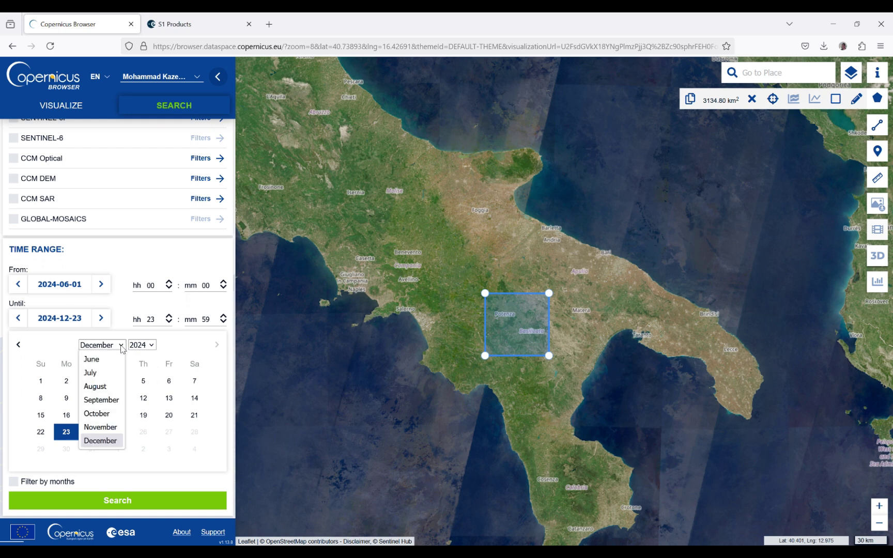
pyautogui.click(92, 359)
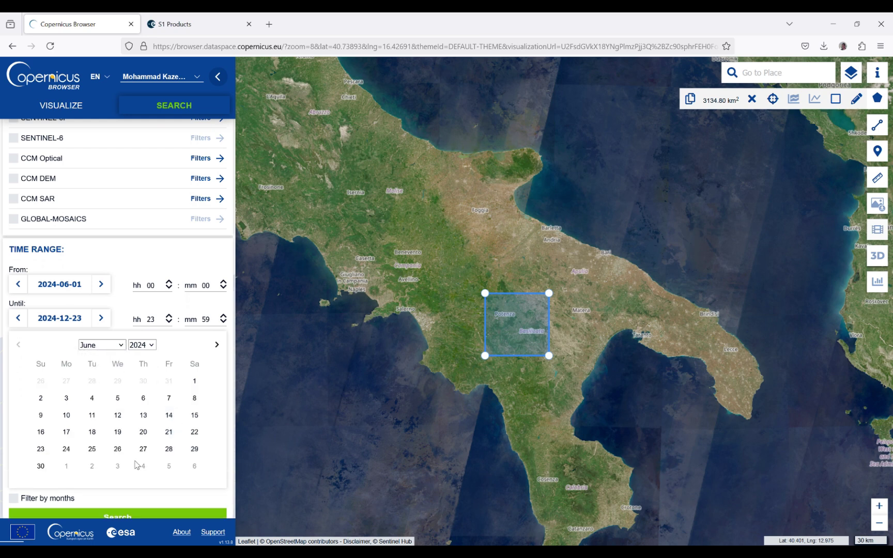
pyautogui.click(41, 467)
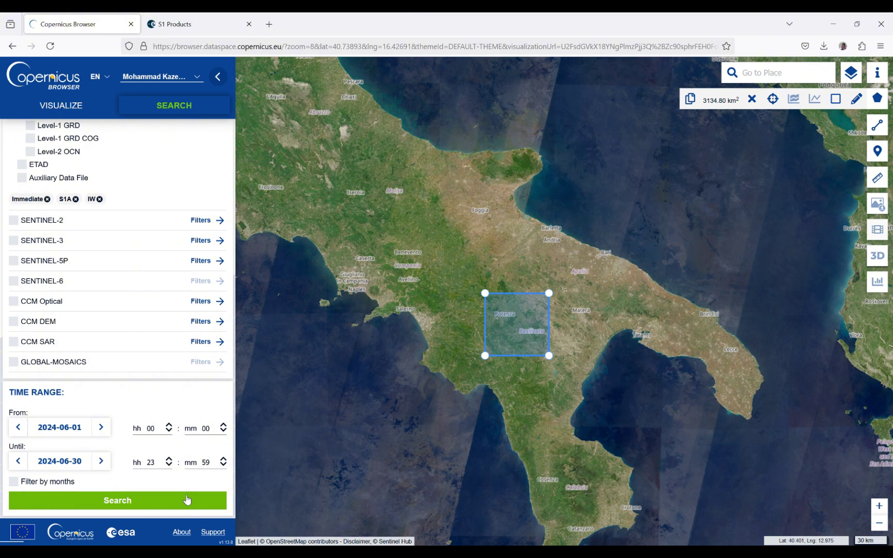
pyautogui.click(187, 500)
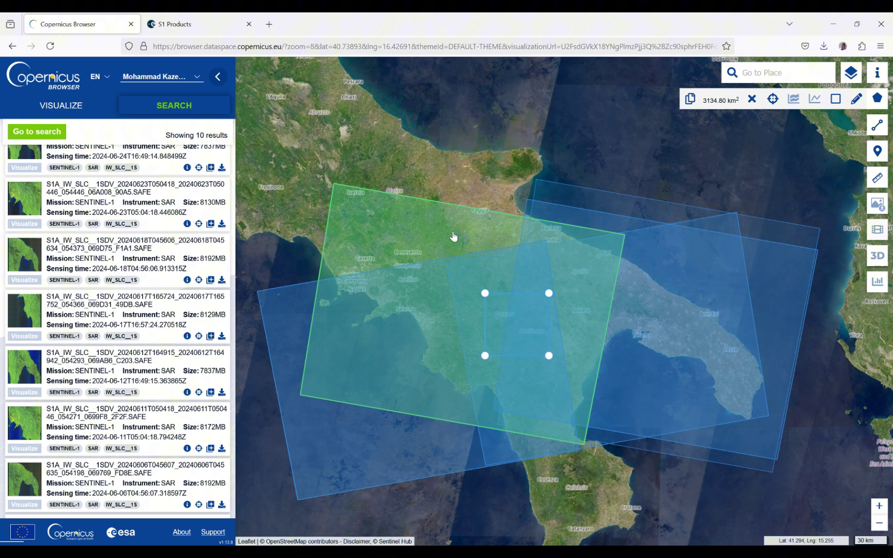
# Step: Show the two scenes covering the area of interest, dated 2024-06-23 and 2024-06-11
pyautogui.click(454, 236)
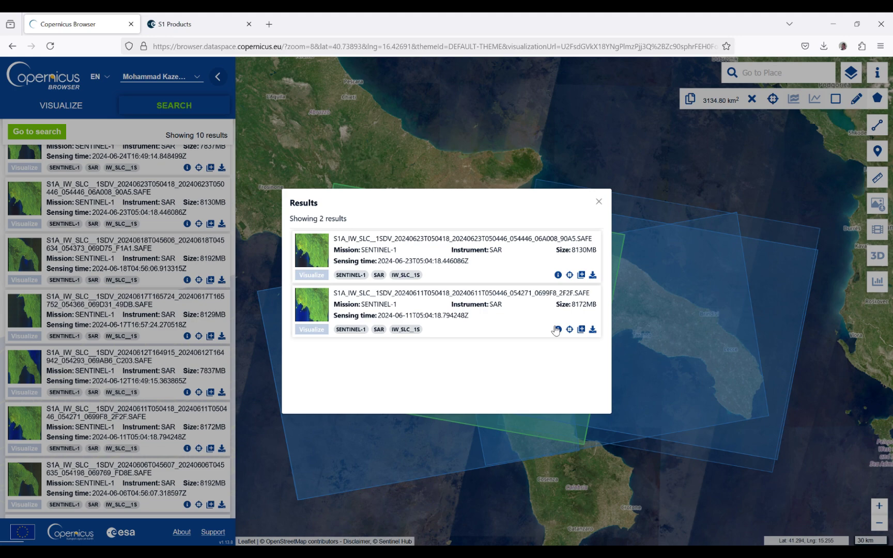
# Step: Compare the 2024-06-11 and 2024-06-23 product details and download the 2024-06-23 scene
pyautogui.click(558, 329)
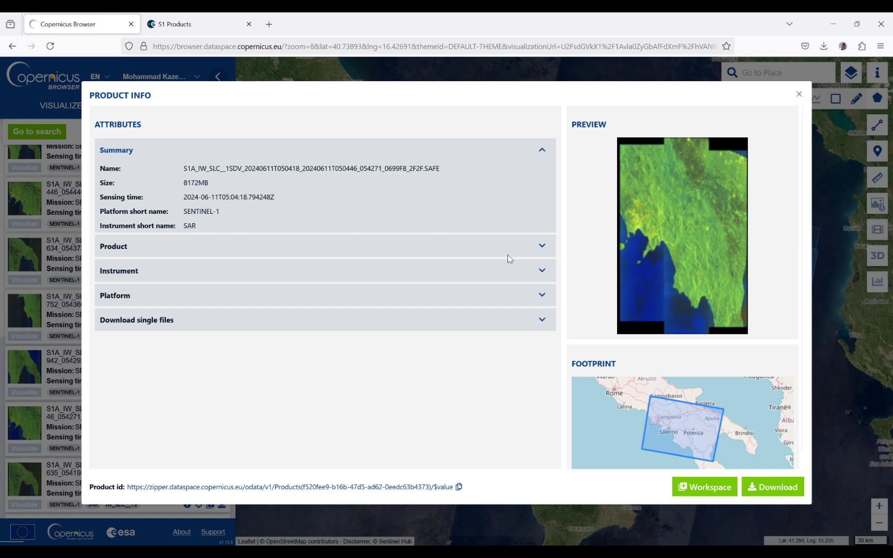
pyautogui.click(799, 93)
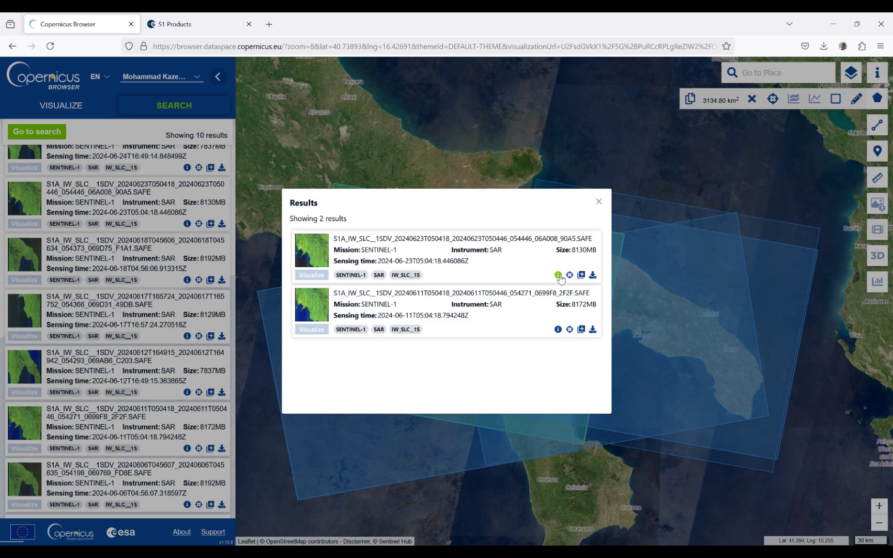
pyautogui.click(558, 275)
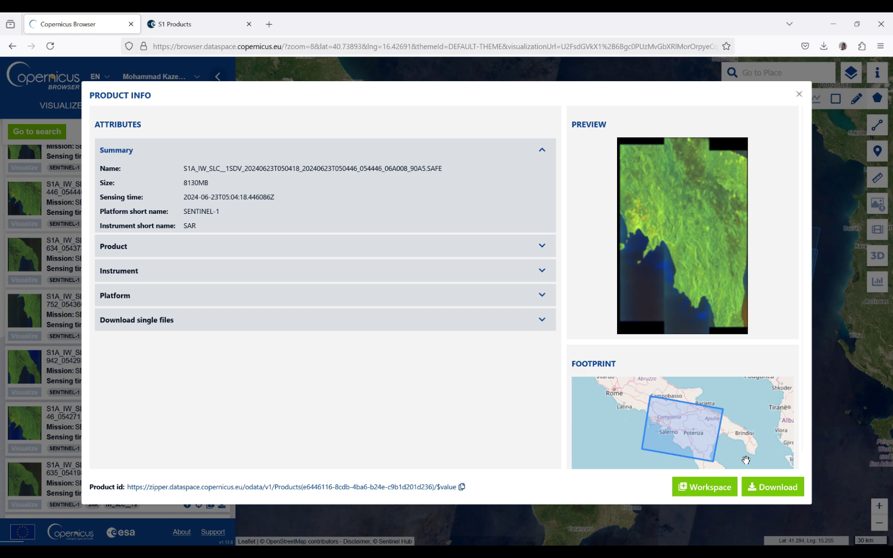
pyautogui.click(759, 486)
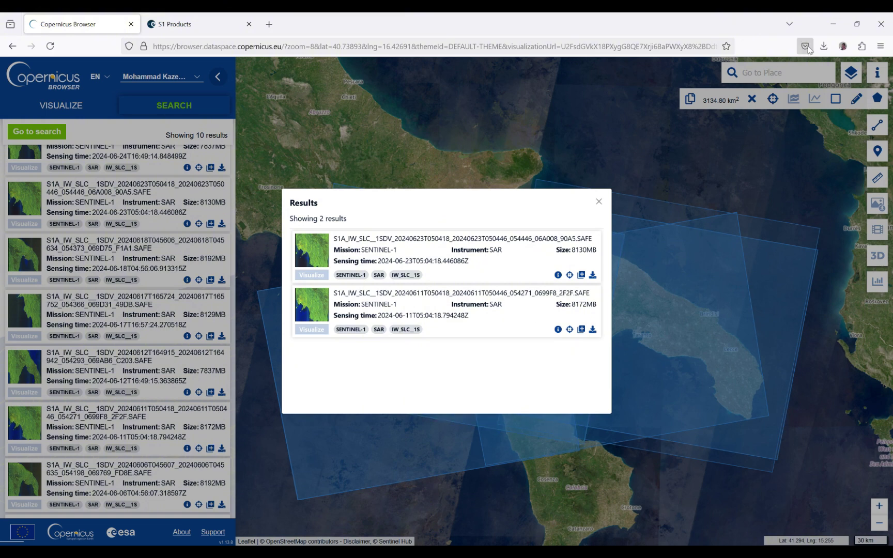
# Step: Check the Firefox downloads list, then launch SNAP Desktop from the Start menu's recent apps
pyautogui.click(825, 52)
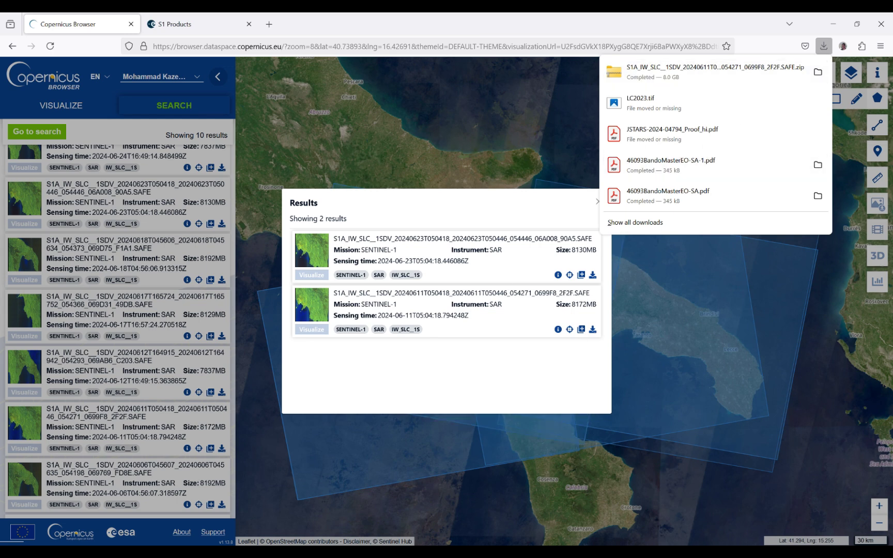
pyautogui.press('super')
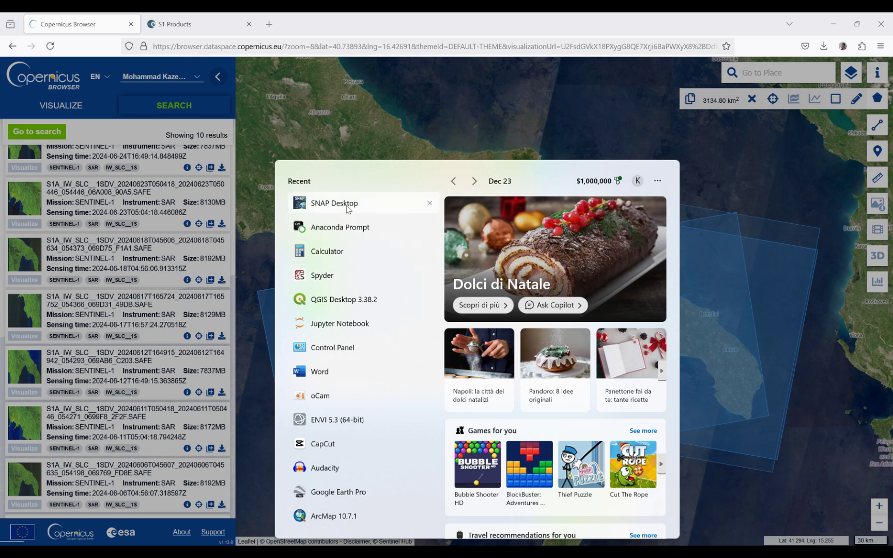
pyautogui.click(348, 205)
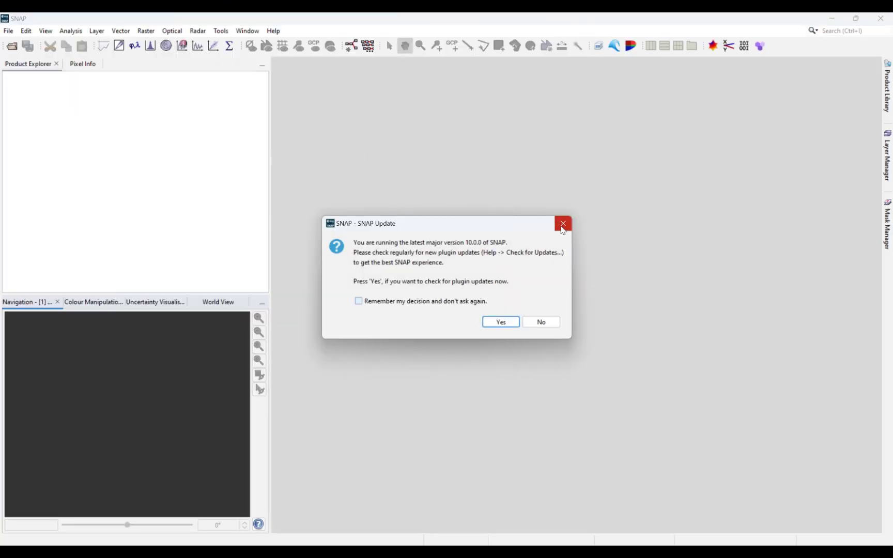
# Step: Dismiss SNAP's update prompt and load the 20240611 IW SLC zip from the S1 folder into Product Explorer
pyautogui.click(561, 227)
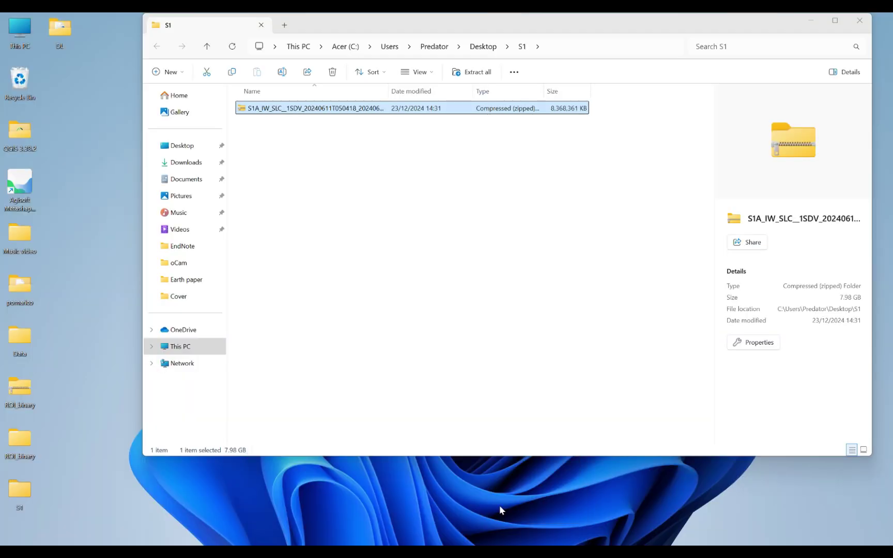
pyautogui.click(499, 505)
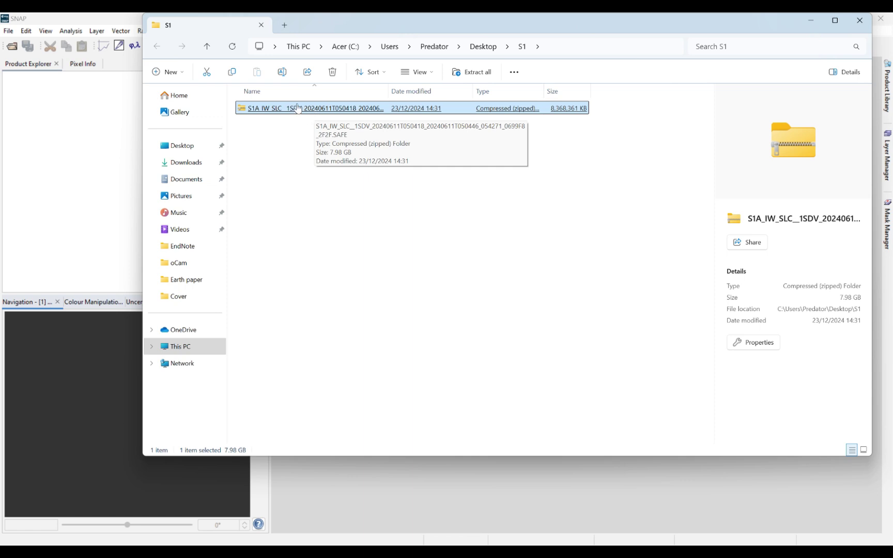
pyautogui.moveTo(299, 108); pyautogui.dragTo(82, 155)
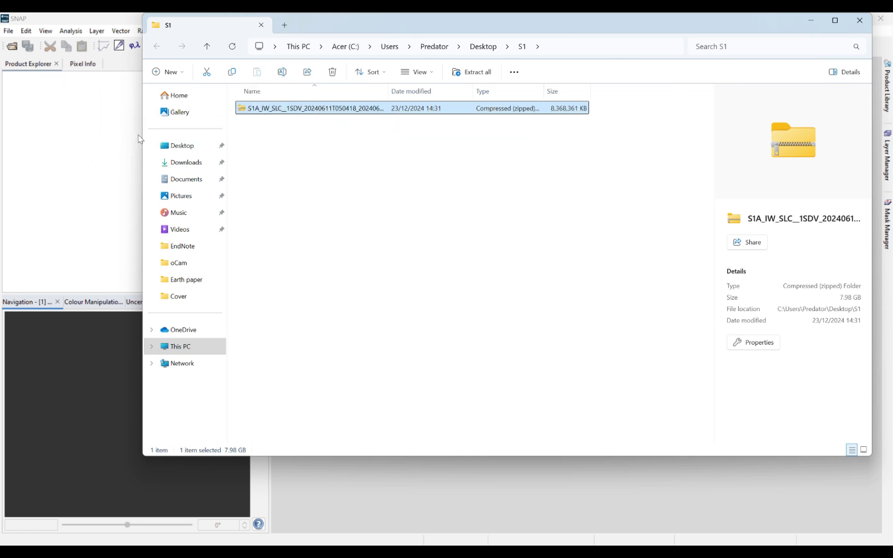
# Step: Expand the loaded product and its Bands folder to list bands like Intensity_IW1_VH
pyautogui.click(811, 20)
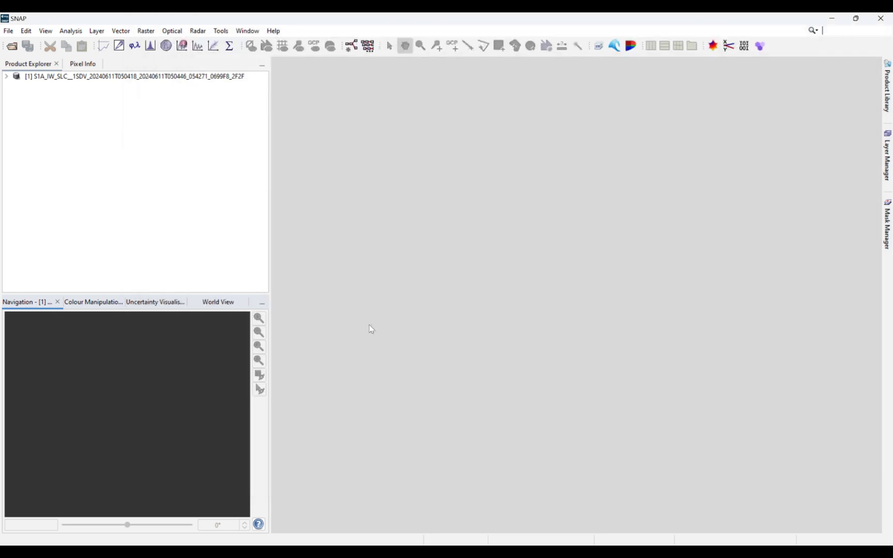
pyautogui.click(7, 77)
pyautogui.click(16, 124)
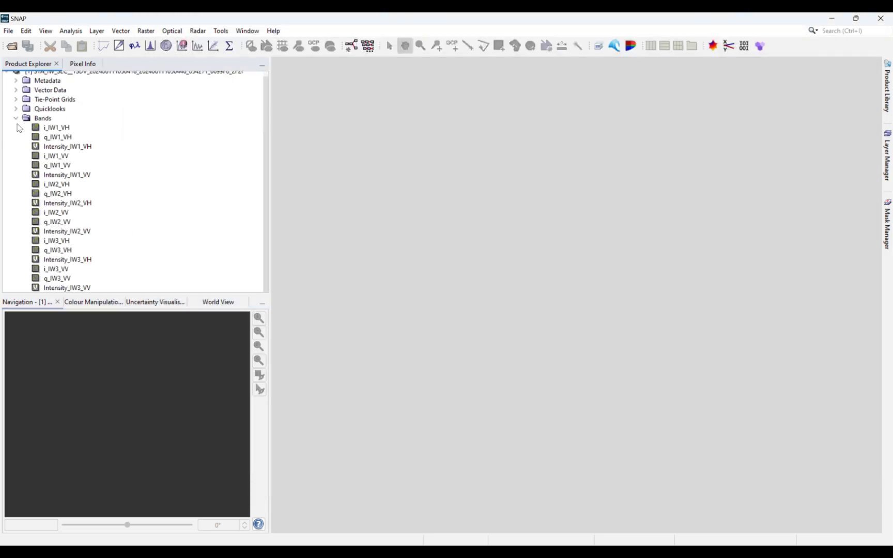
# Step: Open the Intensity_IW1_VH band of the 2024-06-11 product as an image view
pyautogui.doubleClick(55, 148)
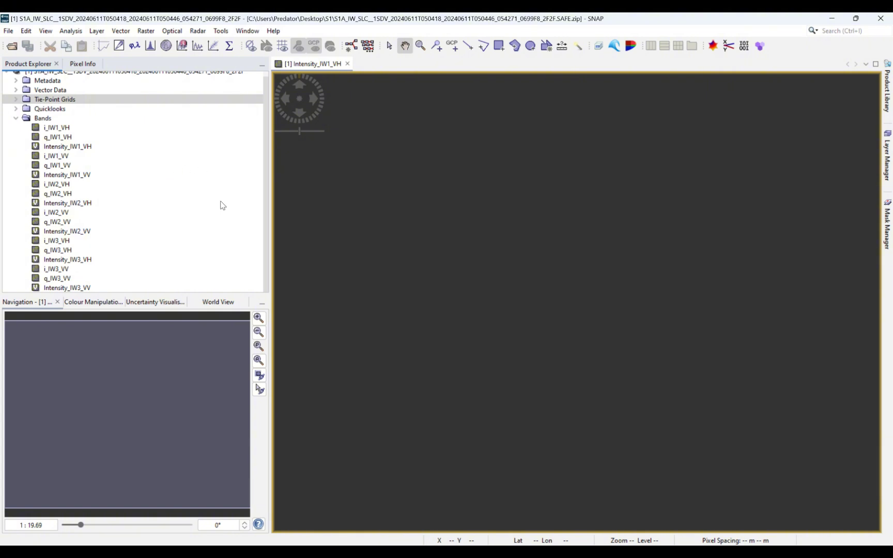
# Step: In Copernicus Browser, leave the results and show the Sentinel-1 filter options (S1A, IW, Immediate)
pyautogui.click(597, 552)
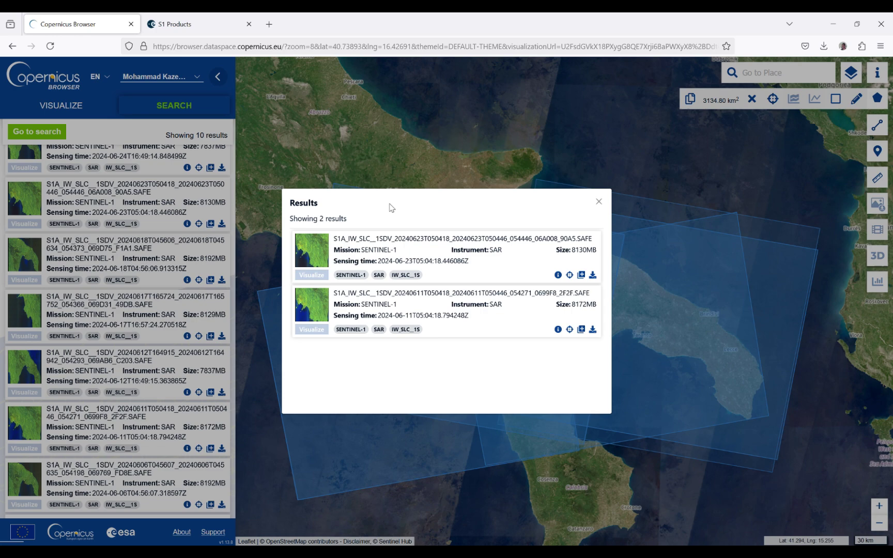
pyautogui.click(598, 204)
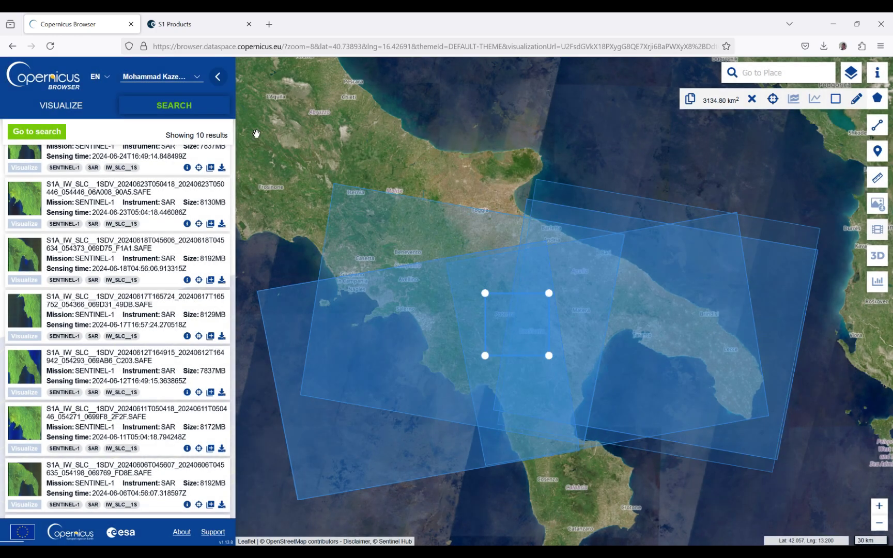
pyautogui.click(60, 135)
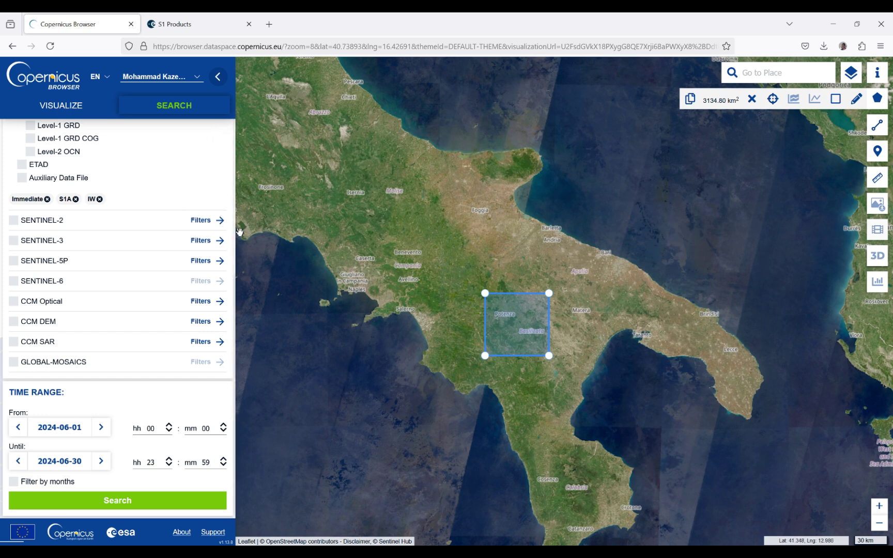
pyautogui.scroll(3, 232, 263)
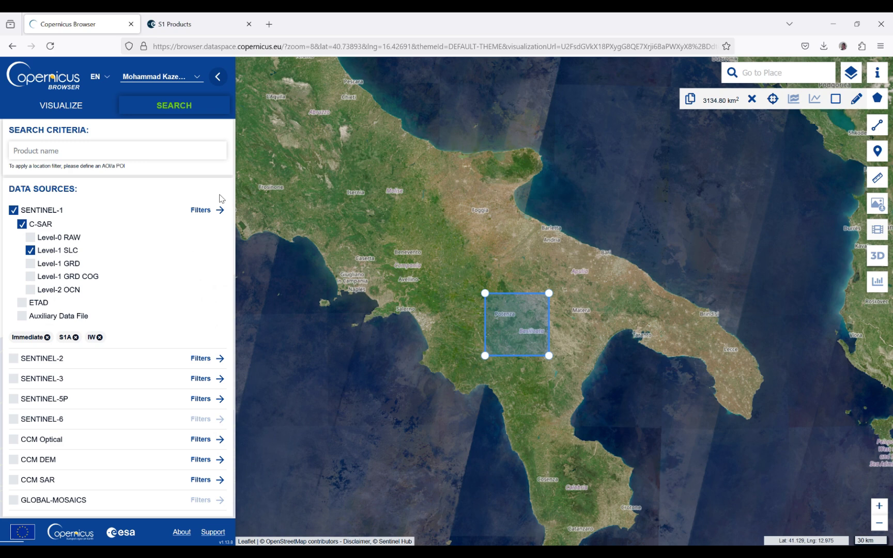
pyautogui.click(219, 210)
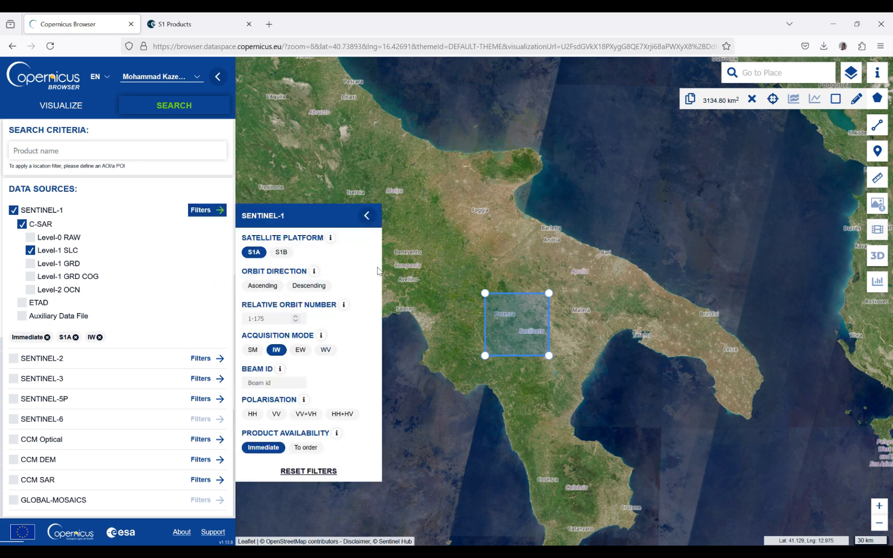